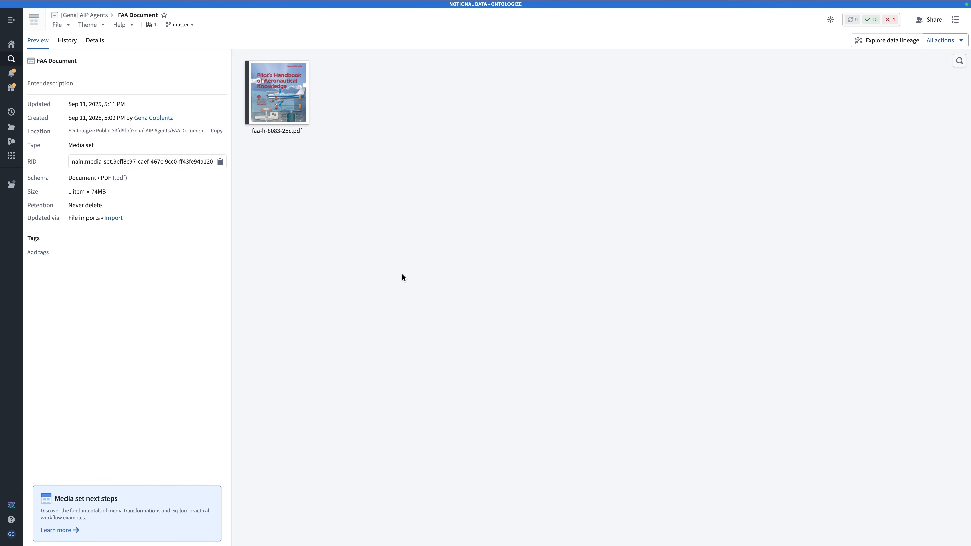
- Search the platform for "aip document" and open the AIP Document Intelligence app
key("super+j")
type("aip document")
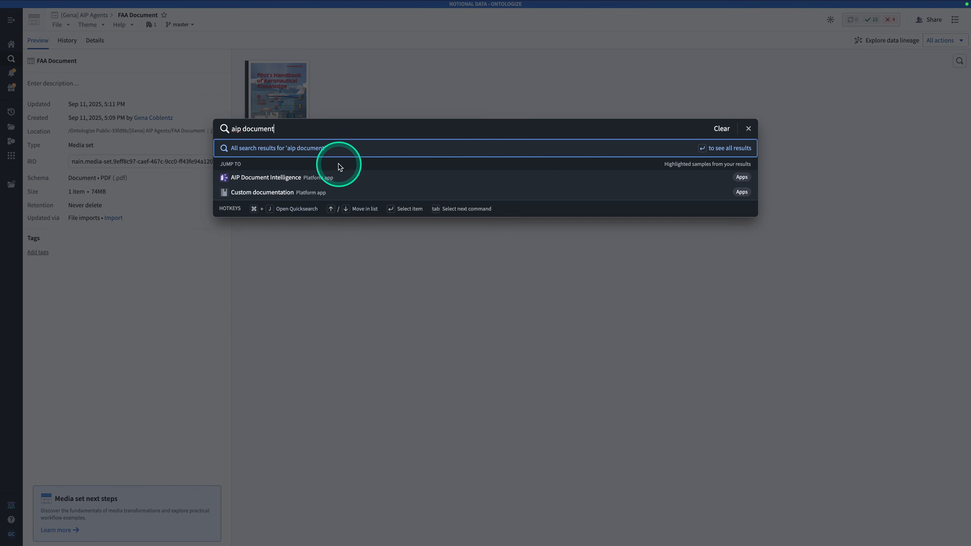
left_click(336, 178)
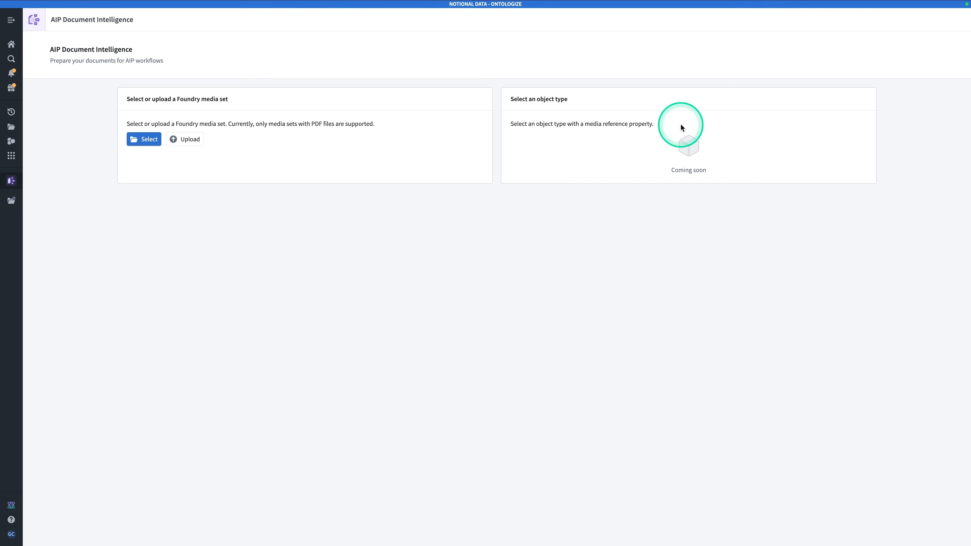
- Load the FAA Document media set from the recent files as the document source
left_click(147, 141)
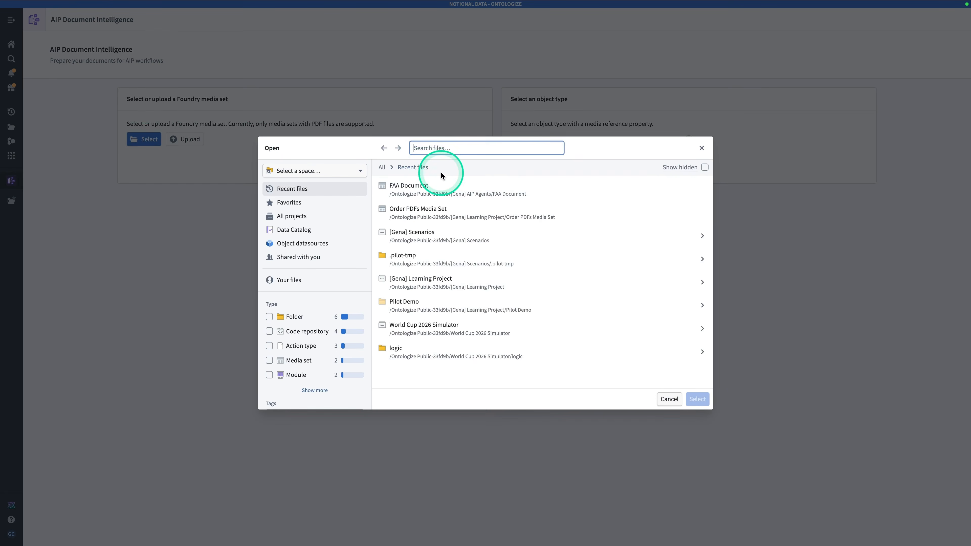
left_click(448, 198)
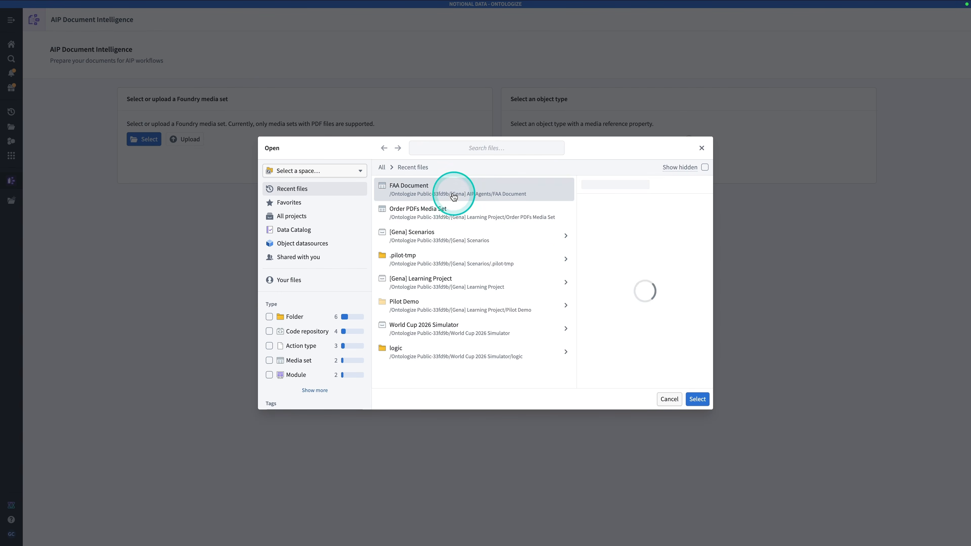
left_click(704, 400)
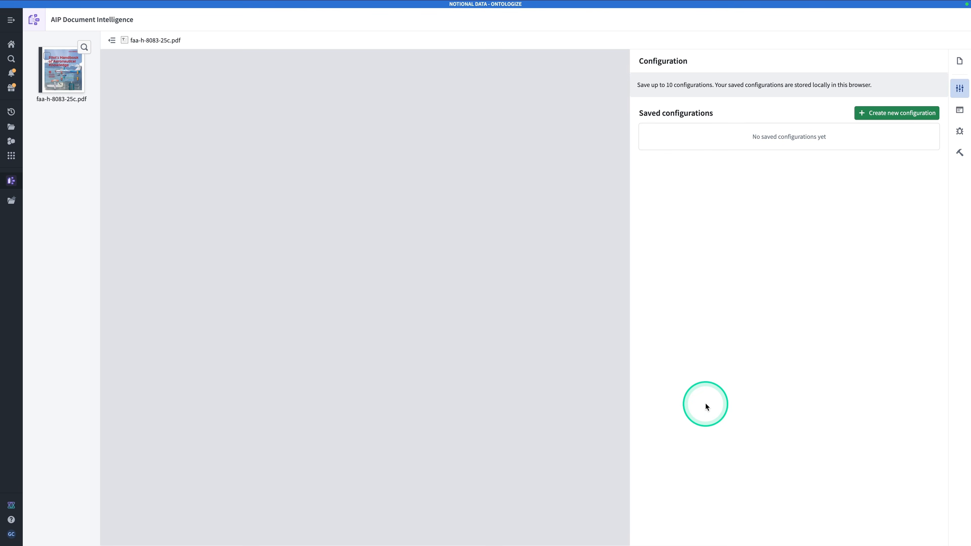
- Skim the cover, preface and table of contents of faa-h-8083-25c.pdf, ending back at the cover
scroll(502, 355, "down", 20)
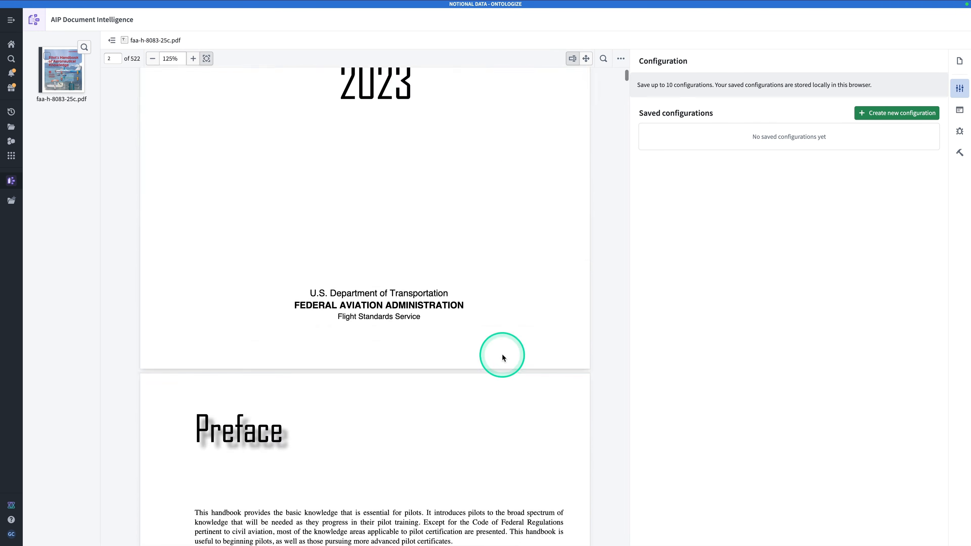
scroll(503, 356, "down", 20)
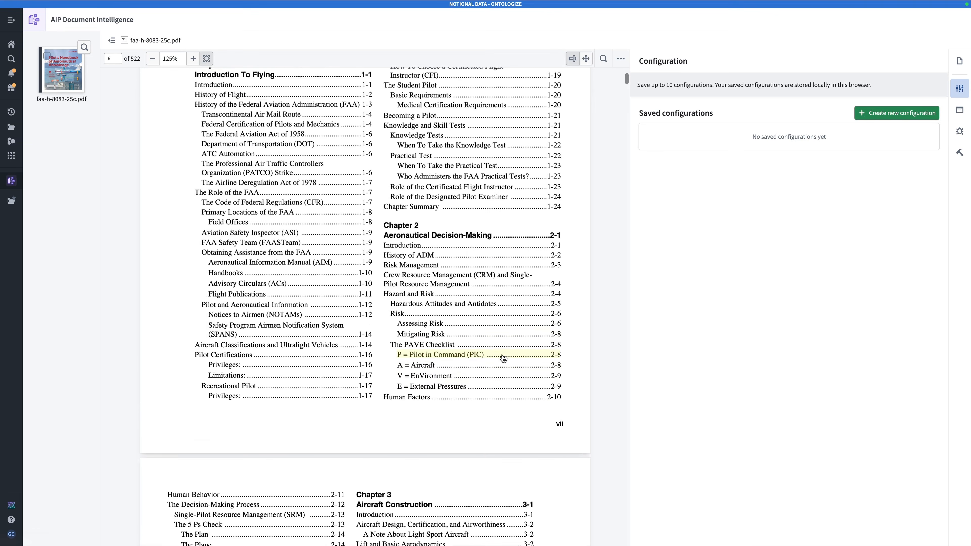
scroll(503, 355, "up", 20)
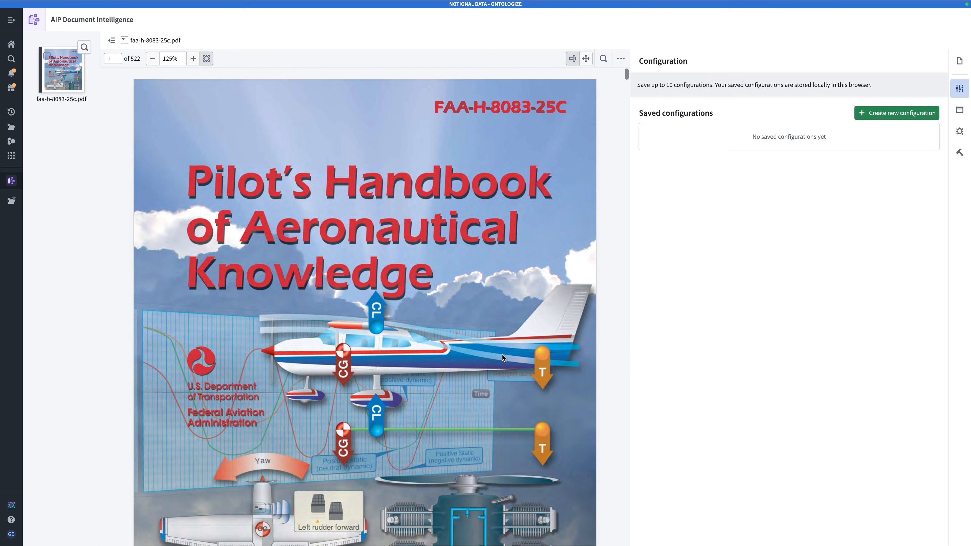
left_click(500, 356)
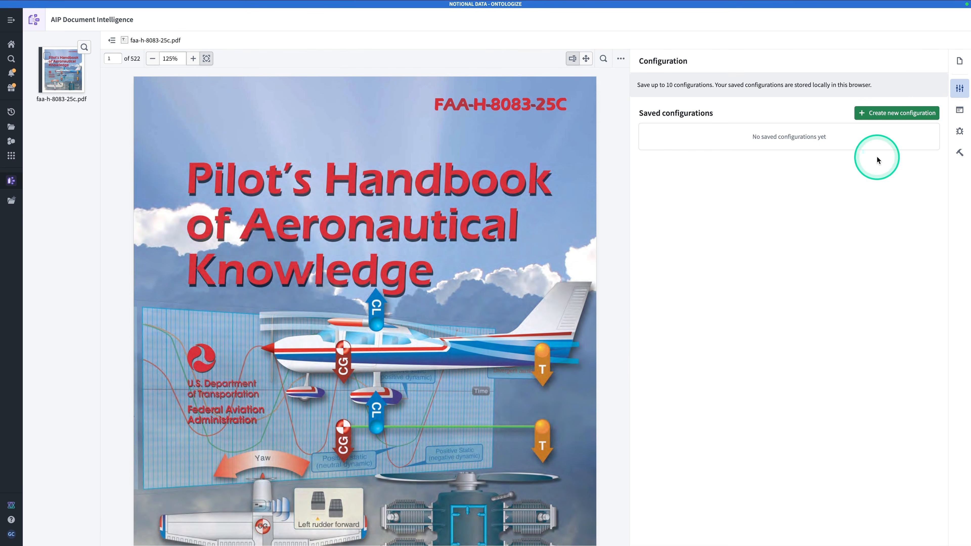
- Review the document source, extraction results, extraction history and deployment views, finishing on the saved configurations
left_click(958, 62)
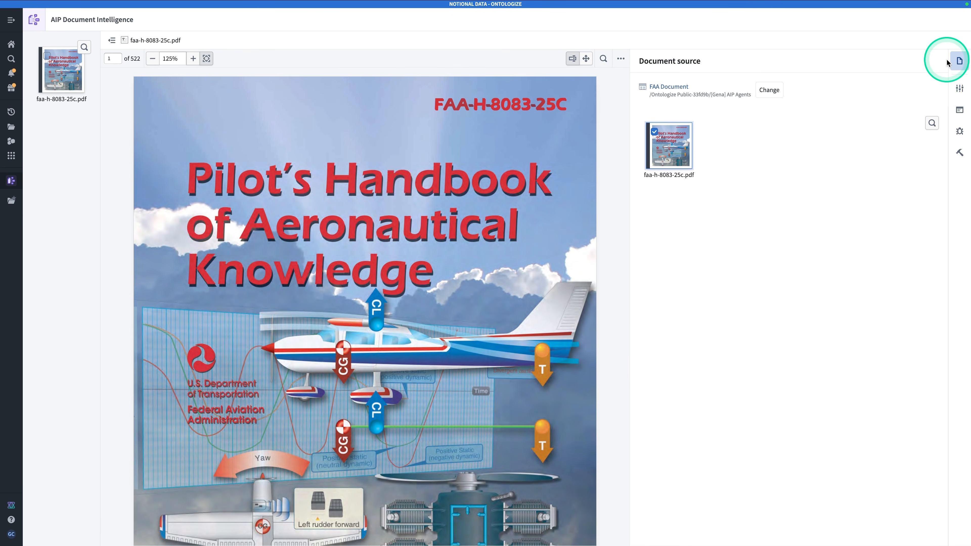
left_click(958, 90)
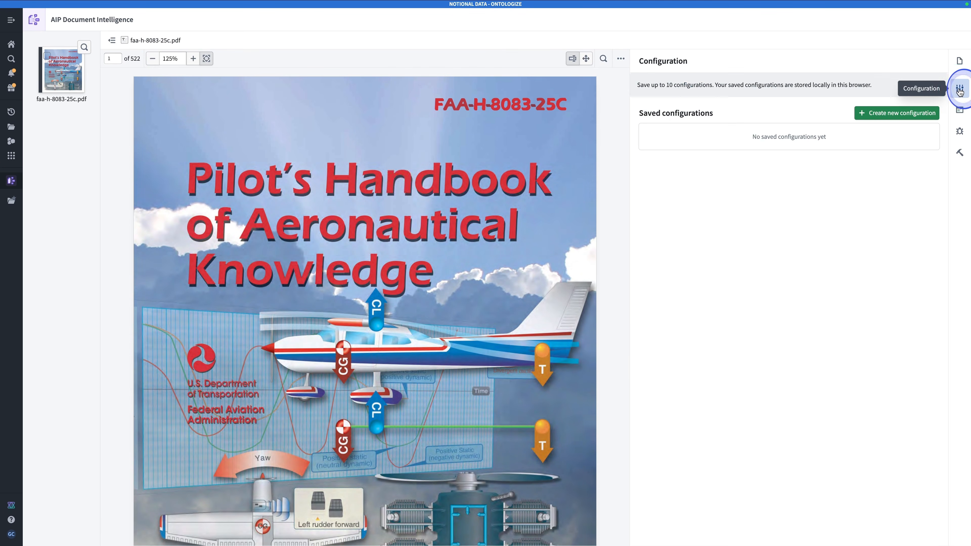
left_click(939, 110)
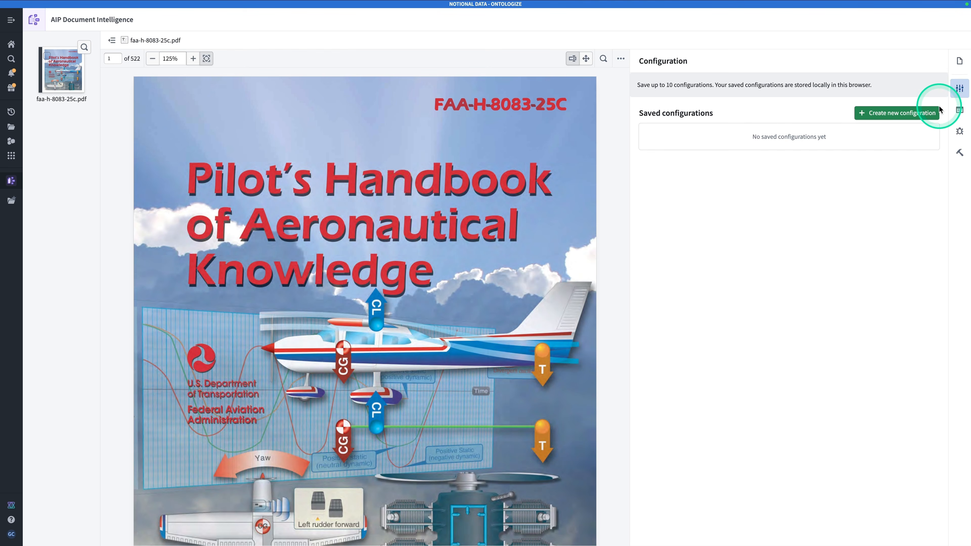
left_click(957, 111)
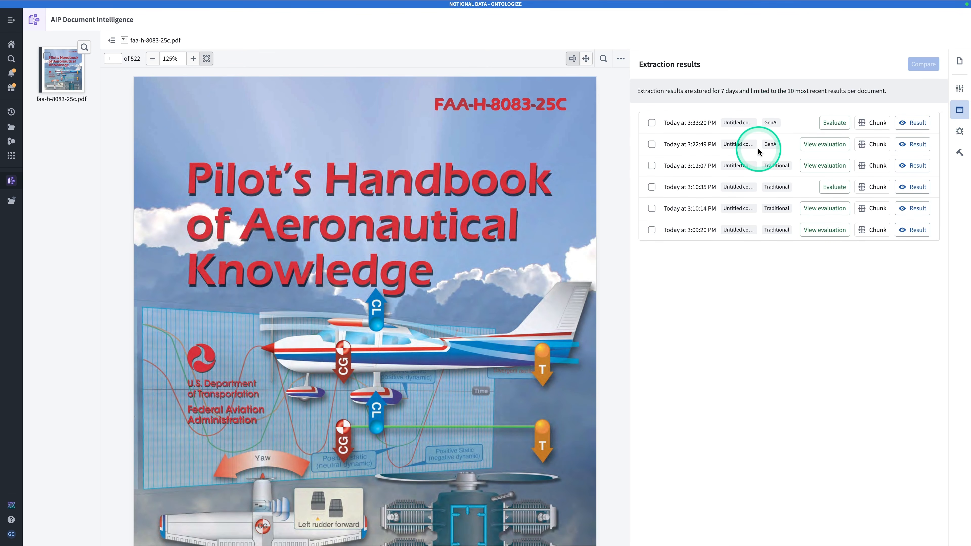
left_click(958, 132)
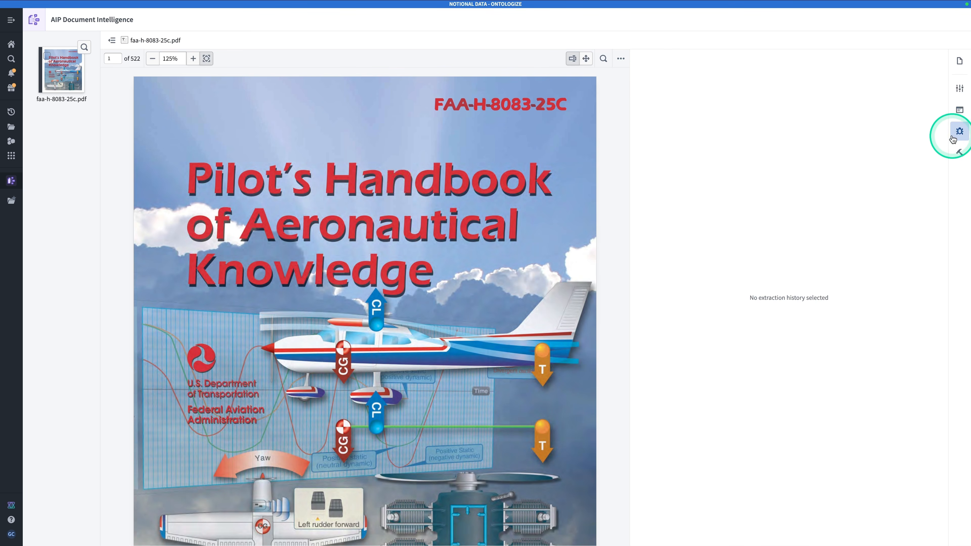
left_click(960, 153)
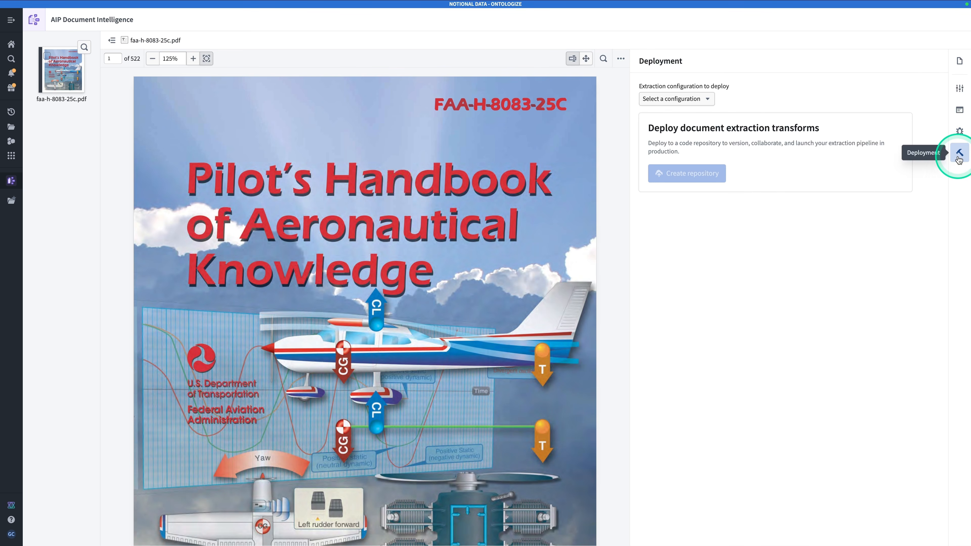
left_click(956, 88)
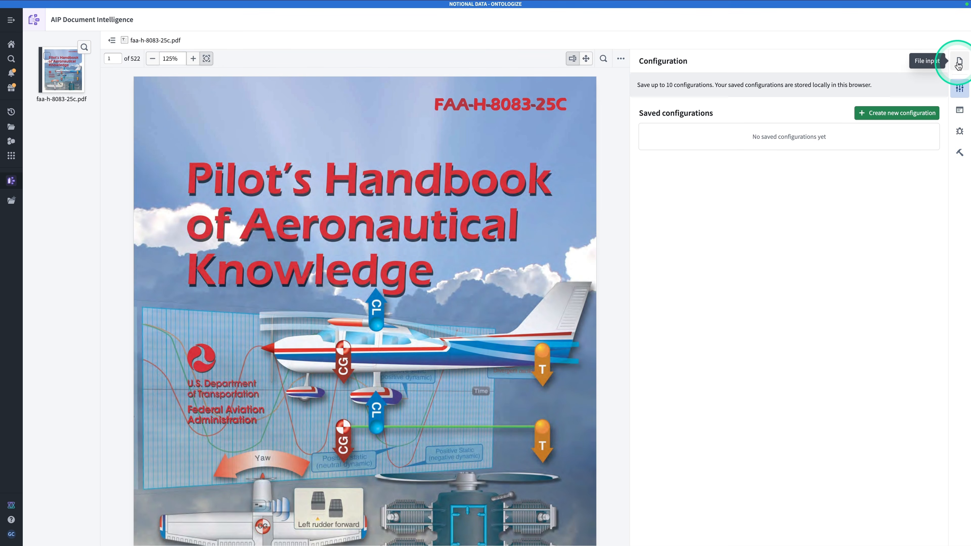
- Create a new extraction configuration for the handbook PDF
scroll(320, 225, "down", 3)
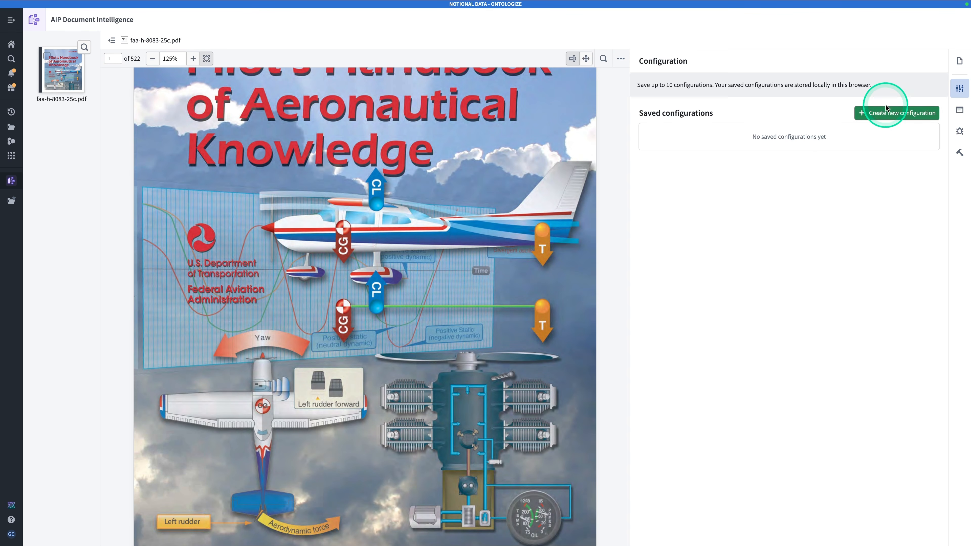
left_click(887, 114)
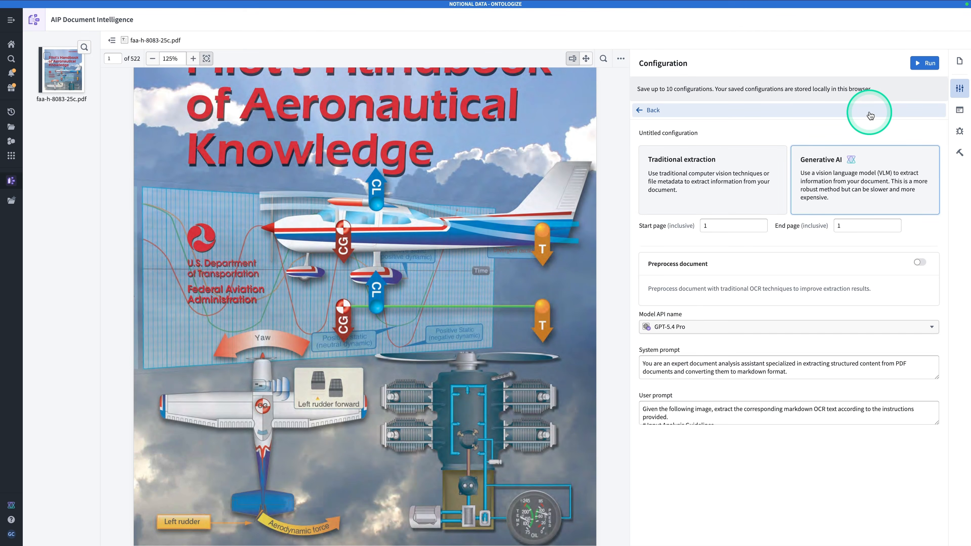
scroll(507, 286, "down", 2)
scroll(507, 285, "down", 20)
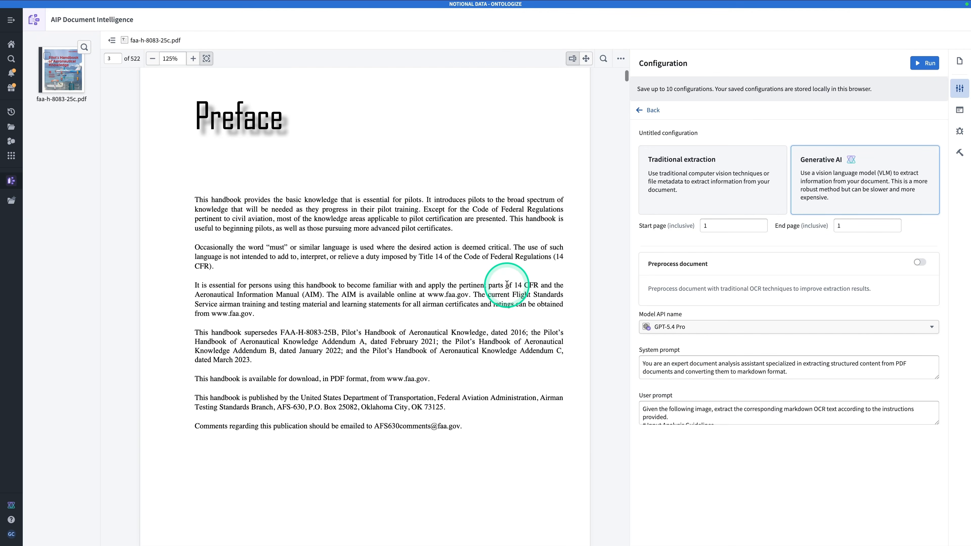
scroll(507, 286, "down", 2)
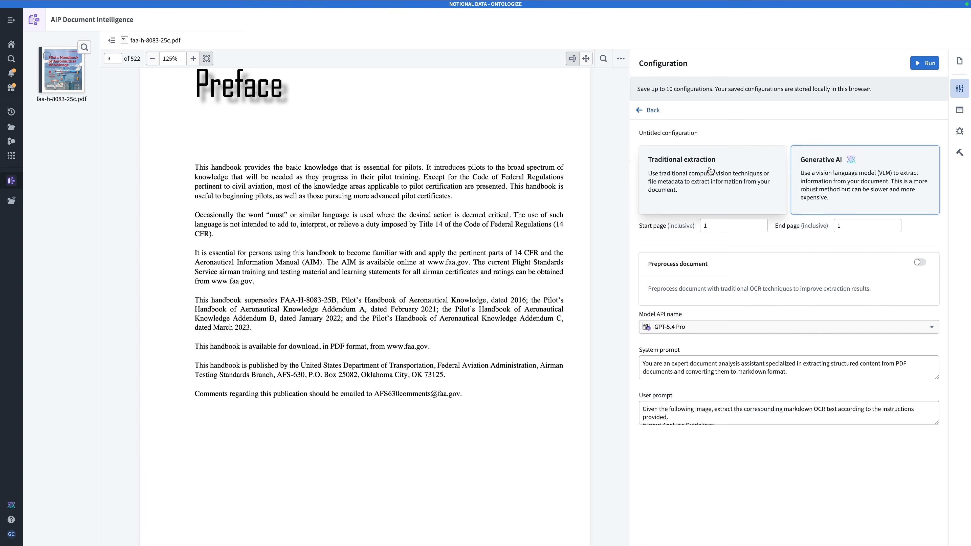
- Examine the extraction method descriptions and read through the Generative AI system and user prompts
left_click(650, 172)
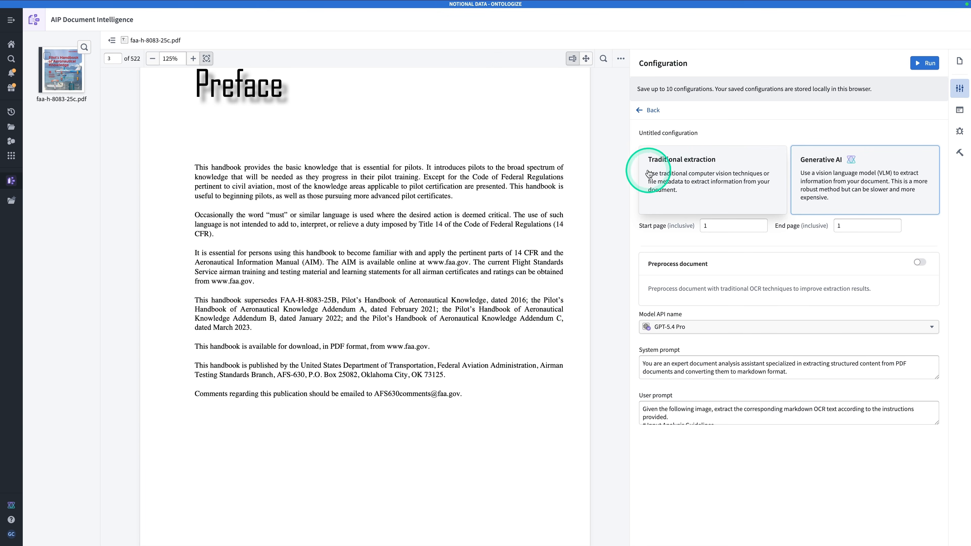
left_click(669, 183)
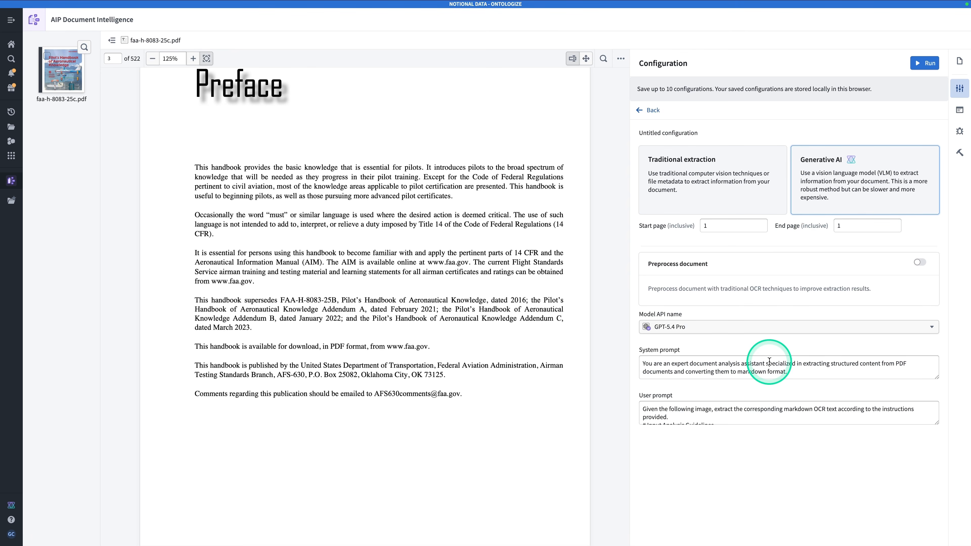
scroll(815, 406, "down", 1)
scroll(815, 406, "down", 10)
scroll(815, 406, "down", 10)
scroll(815, 406, "up", 20)
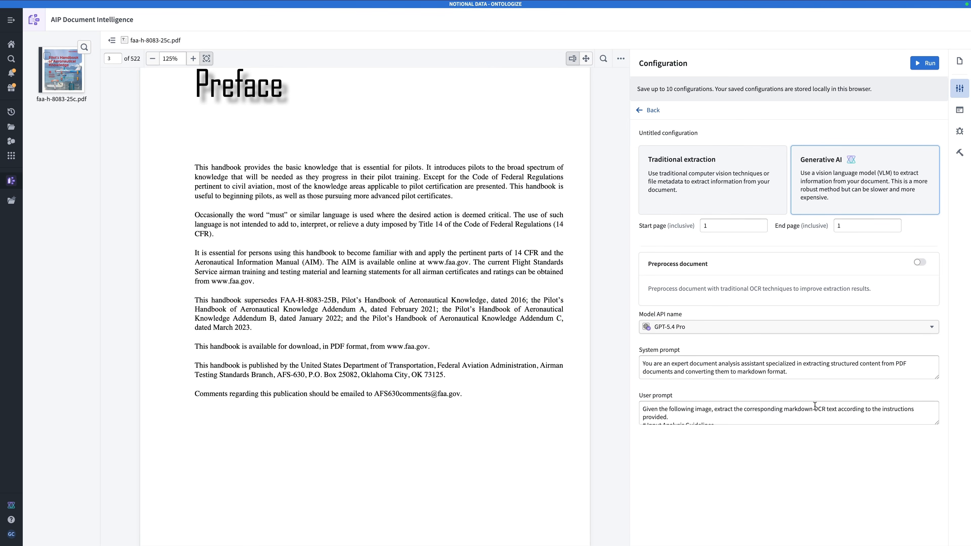
scroll(815, 406, "down", 1)
scroll(815, 406, "down", 5)
scroll(815, 406, "up", 10)
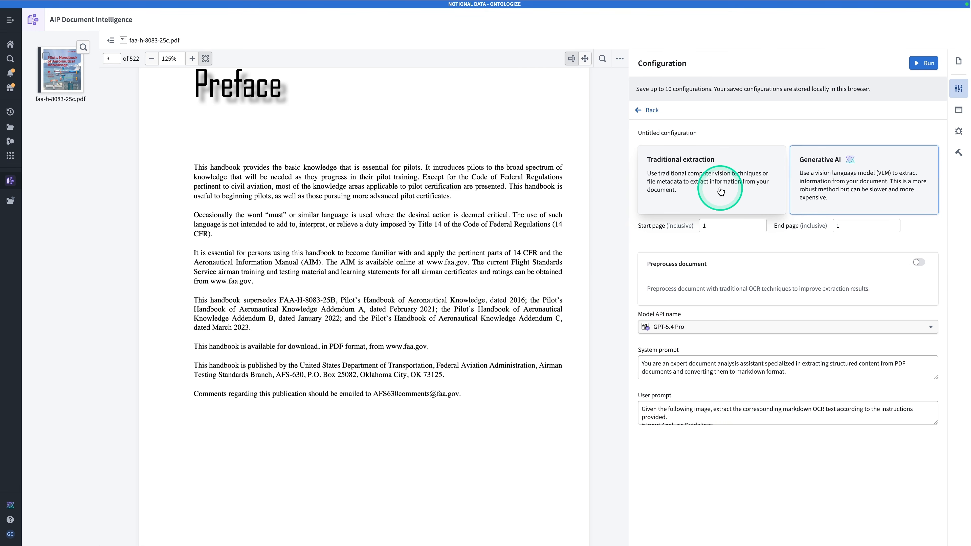
- Switch the configuration's extraction method to Traditional extraction
left_click(681, 201)
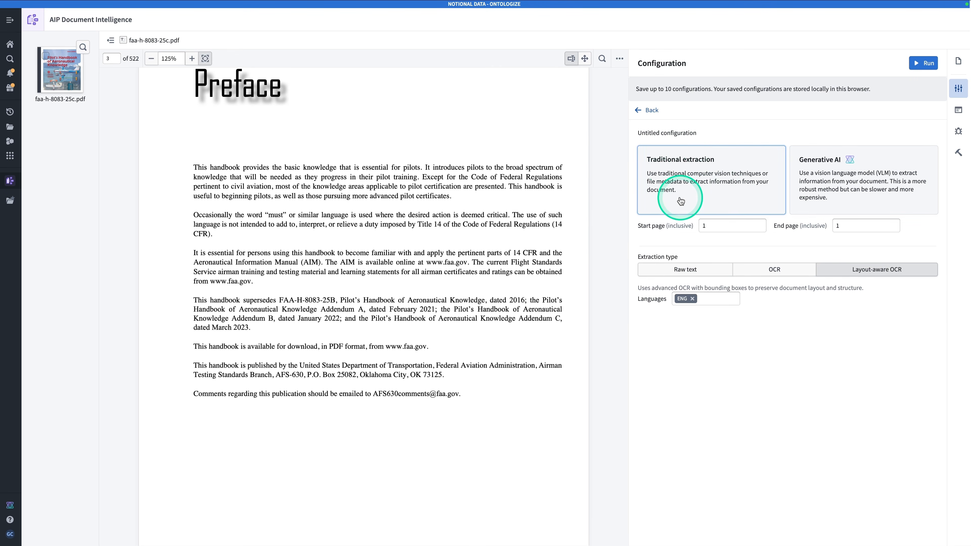
left_click(725, 223)
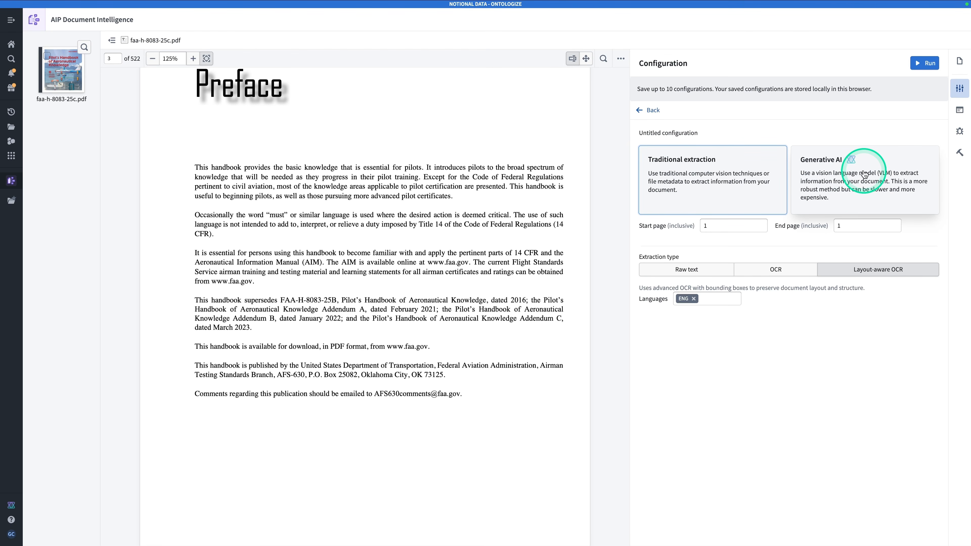
scroll(558, 255, "up", 1)
scroll(558, 255, "up", 10)
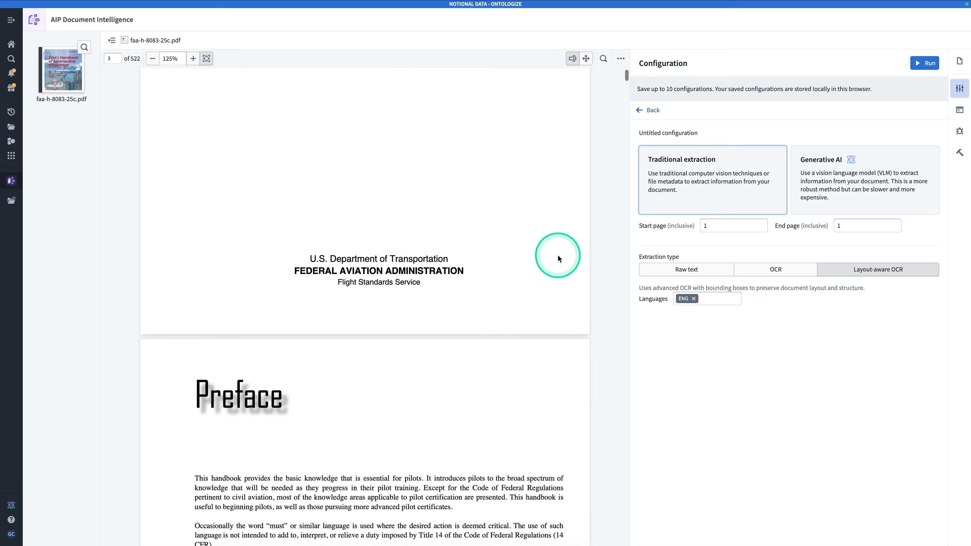
scroll(558, 255, "down", 15)
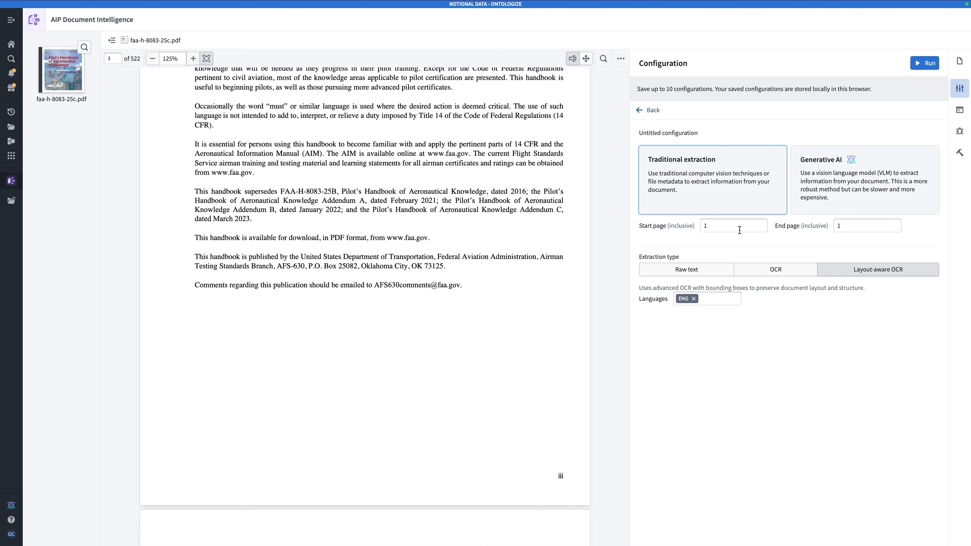
- Browse the handbook past its table of contents to the Code of Federal Regulations table on page 23
scroll(429, 364, "down", 20)
scroll(431, 367, "down", 15)
scroll(431, 367, "down", 20)
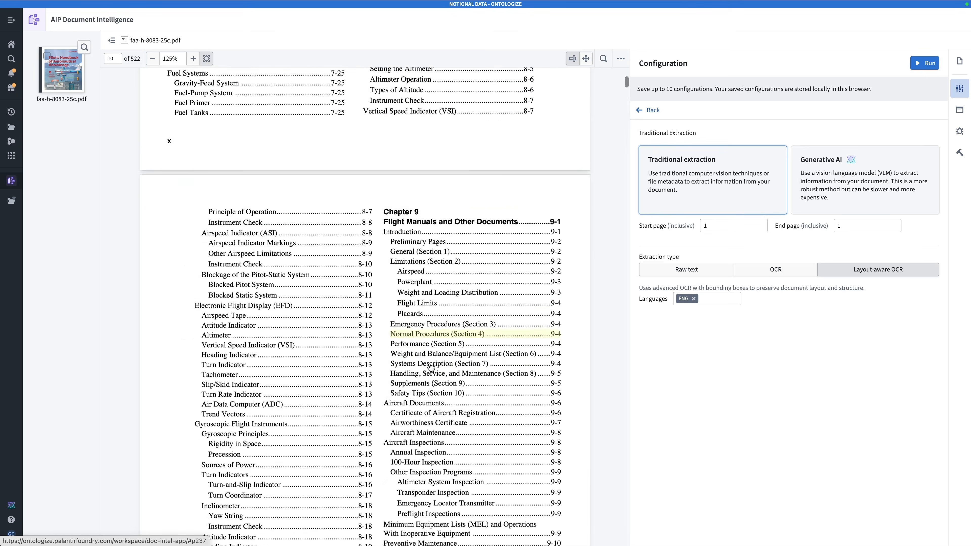
scroll(430, 366, "down", 20)
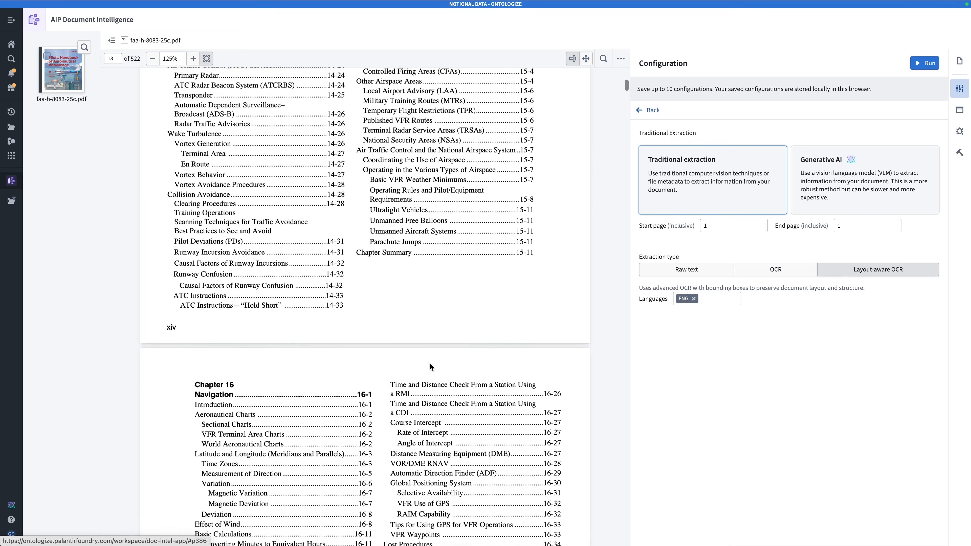
scroll(429, 366, "down", 20)
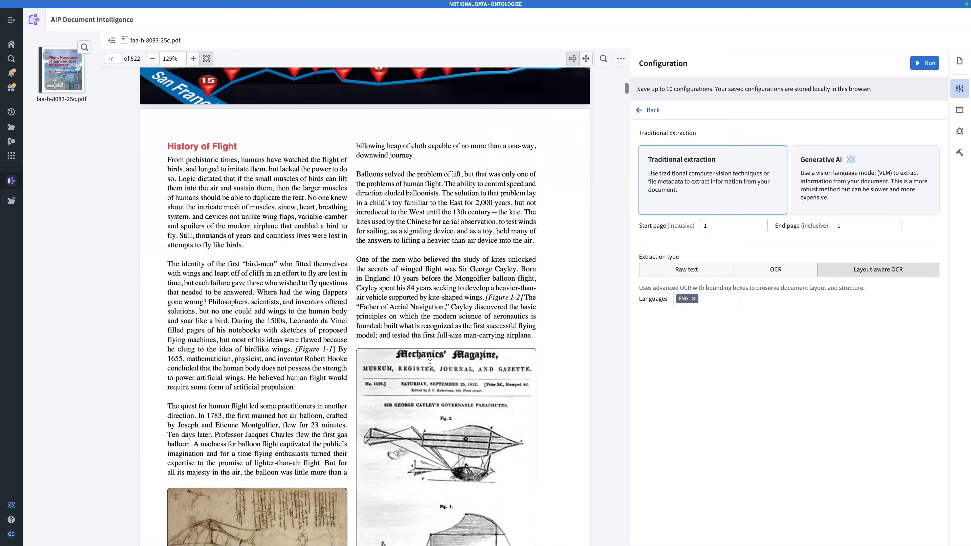
scroll(430, 366, "up", 1)
scroll(430, 367, "down", 4)
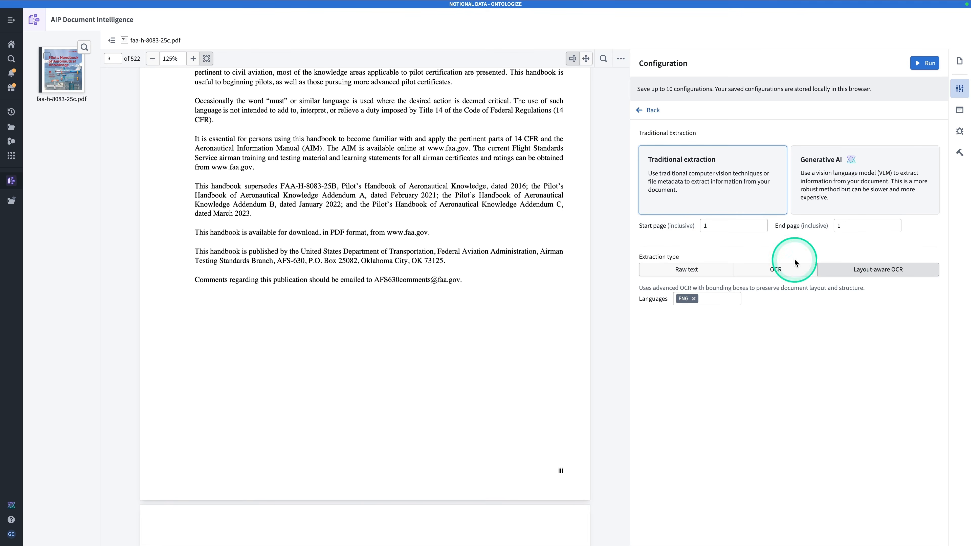
scroll(347, 282, "down", 20)
scroll(347, 283, "down", 20)
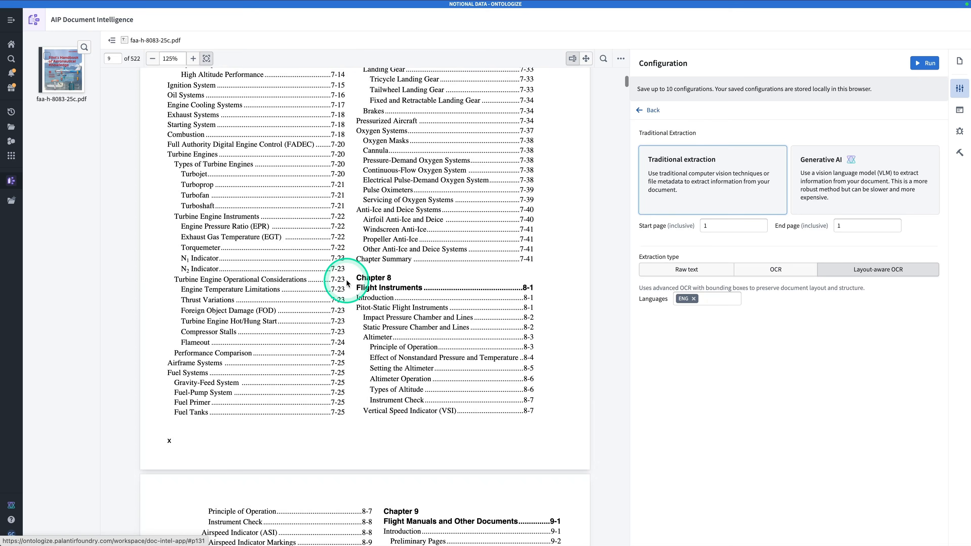
scroll(346, 283, "down", 20)
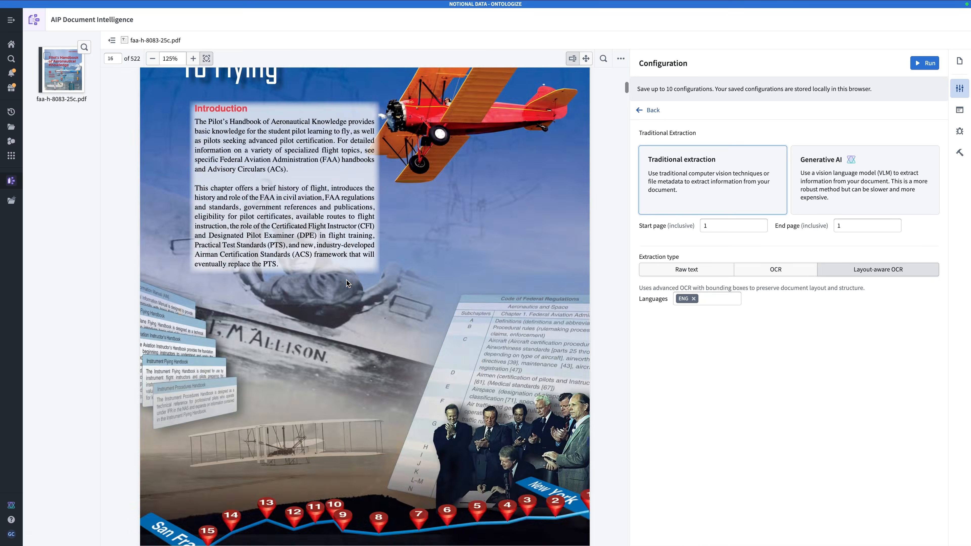
scroll(346, 283, "down", 20)
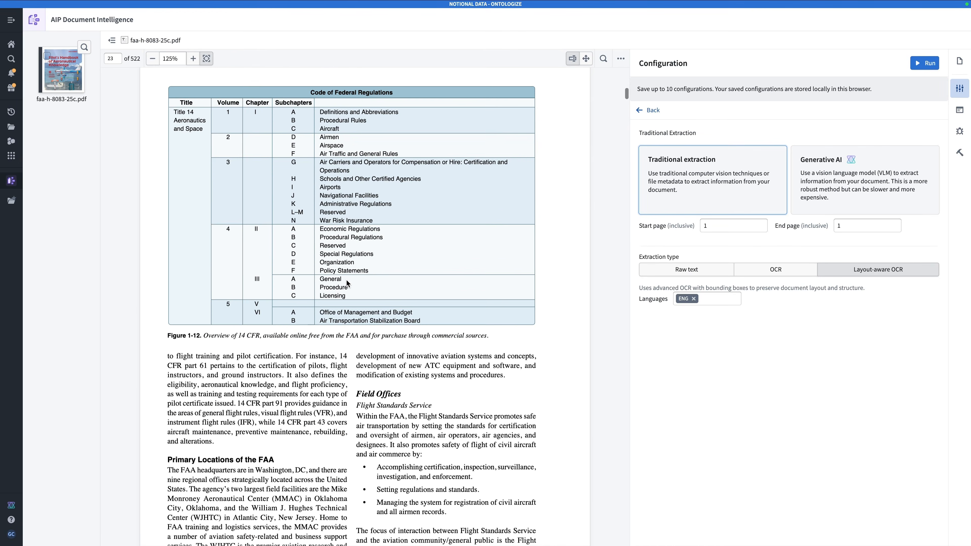
- Run the traditional extraction with Layout-aware OCR on page 1 of the handbook
scroll(363, 268, "down", 2)
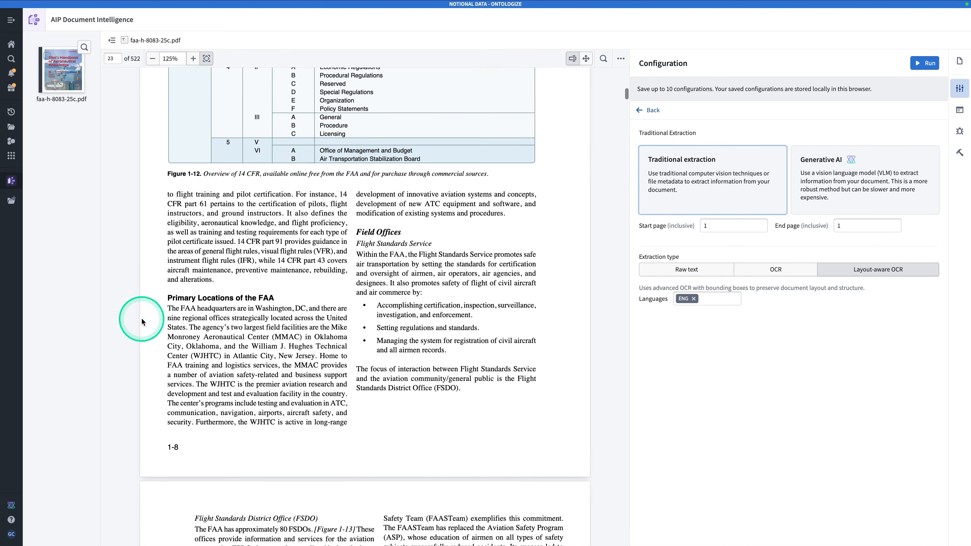
scroll(411, 347, "up", 3)
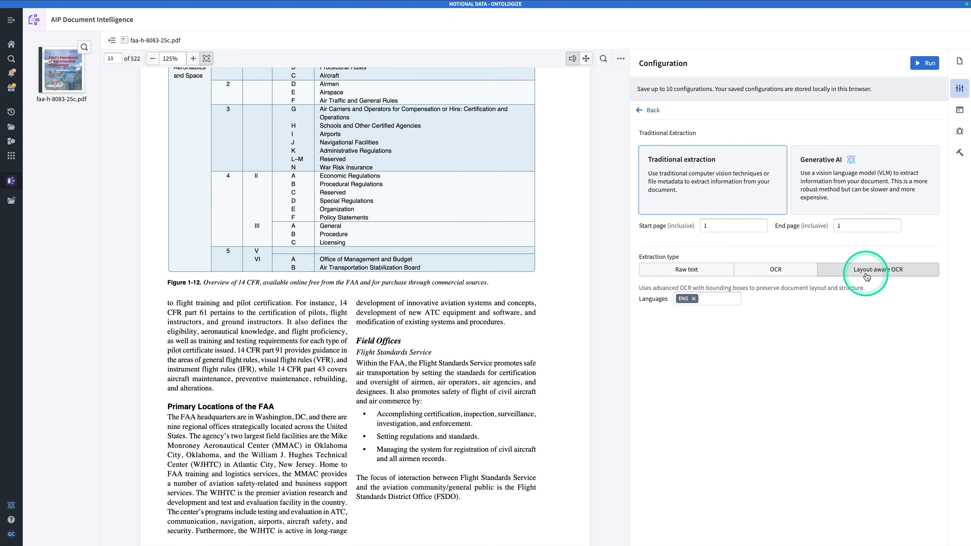
left_click(924, 63)
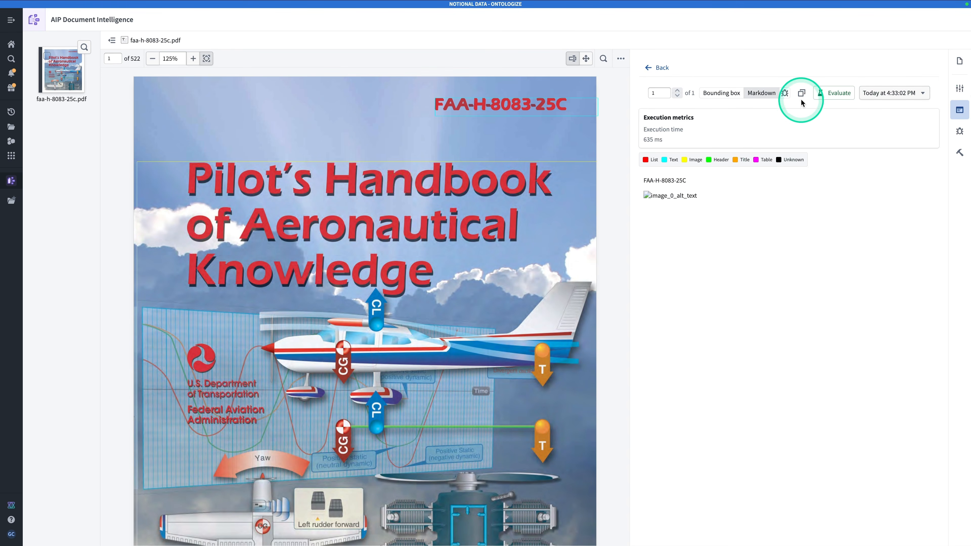
- Set the saved traditional configuration's start and end page to 23 and run the extraction
left_click(961, 90)
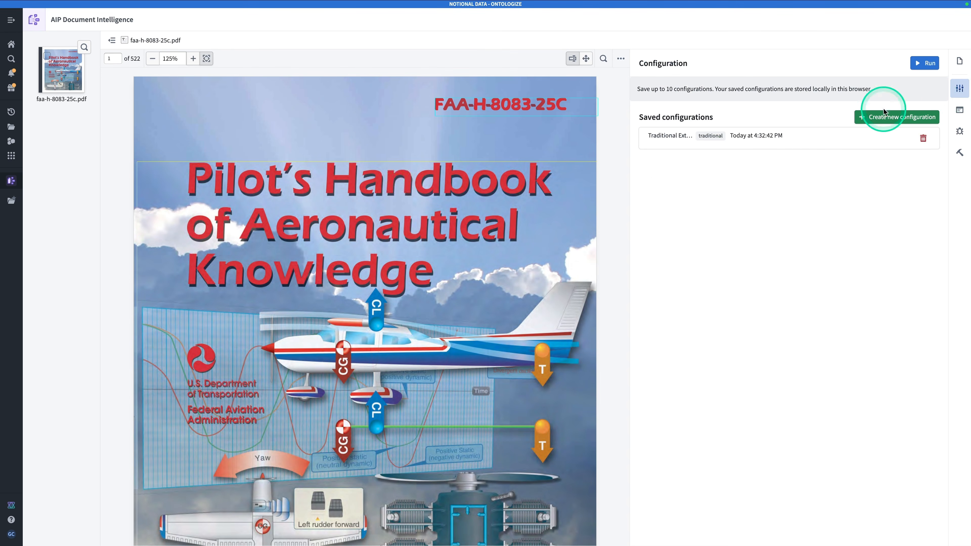
left_click(787, 143)
left_click(713, 227)
type("23")
left_click(867, 227)
type("23")
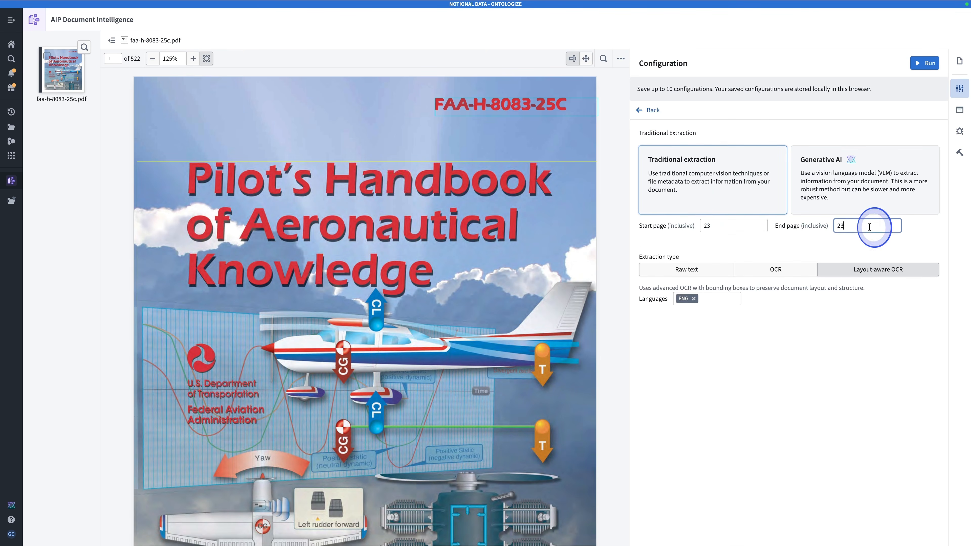
left_click(903, 309)
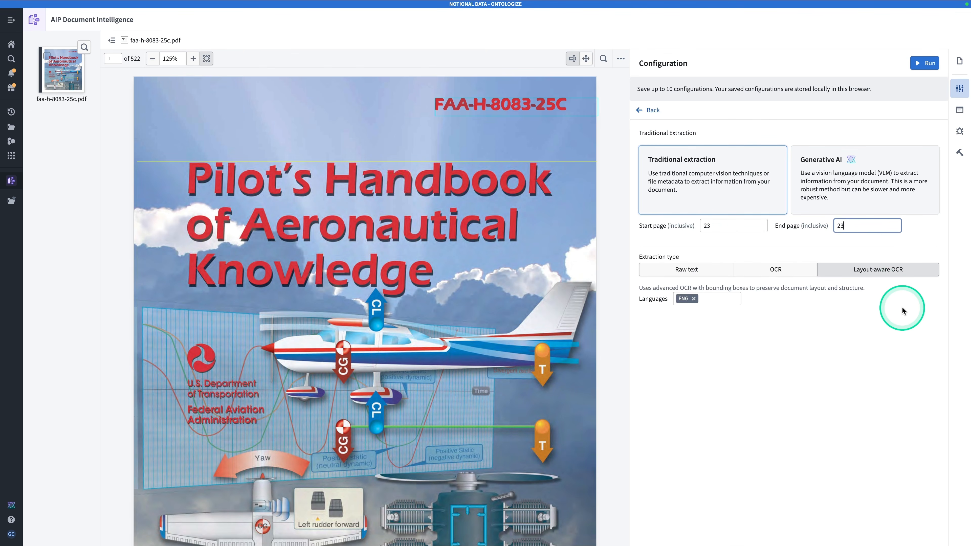
left_click(917, 64)
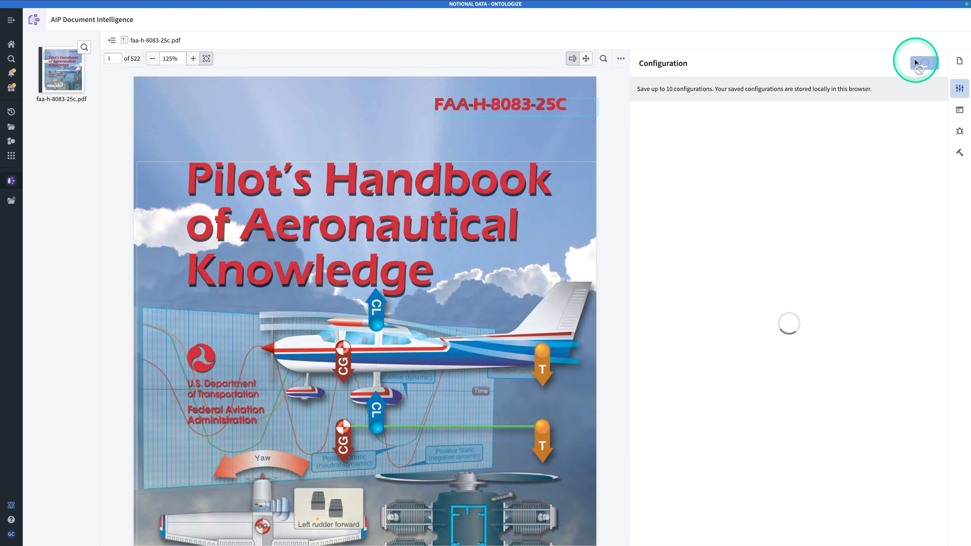
- Show the page 23 results as bounding boxes and compare the extracted blocks with the table, paragraphs and bullets in the PDF
left_click(741, 244)
scroll(741, 245, "down", 1)
scroll(740, 245, "up", 3)
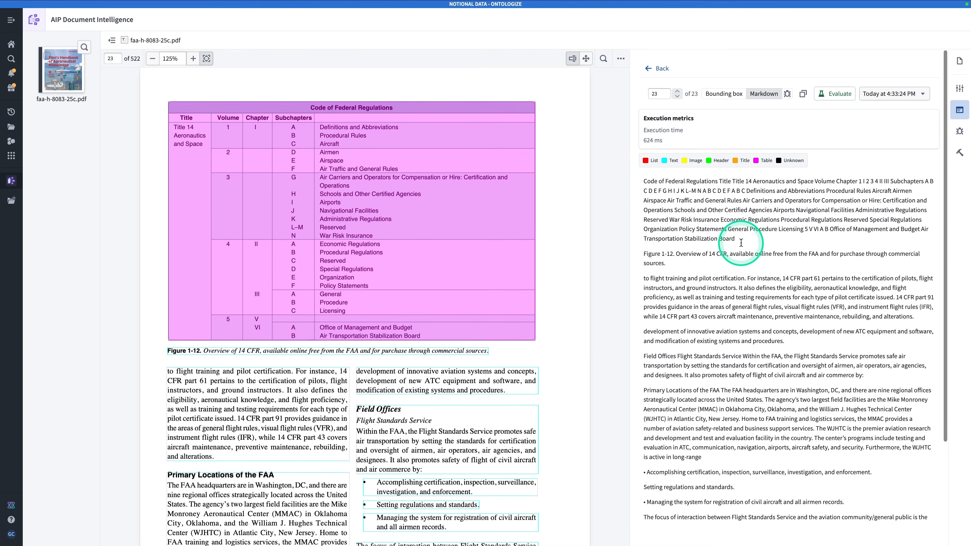
left_click(731, 95)
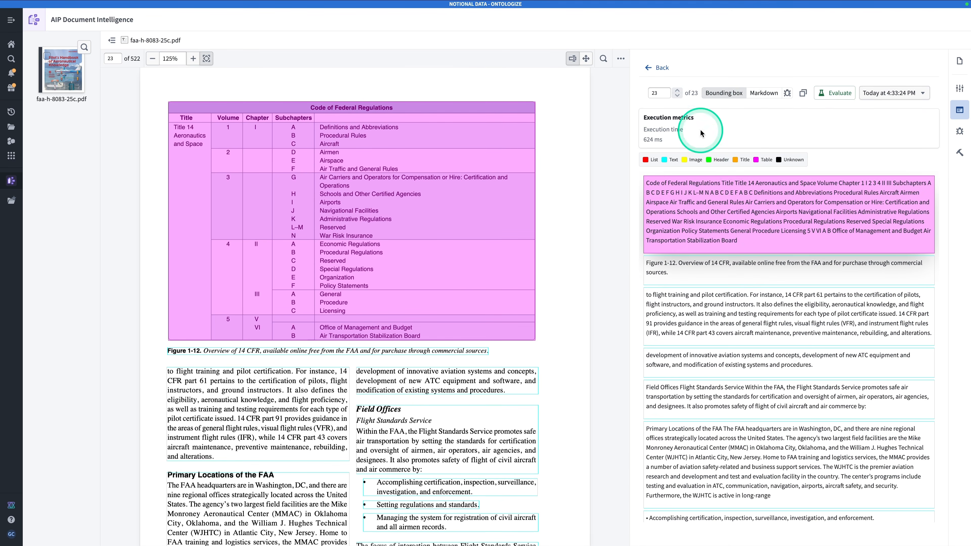
scroll(755, 224, "down", 2)
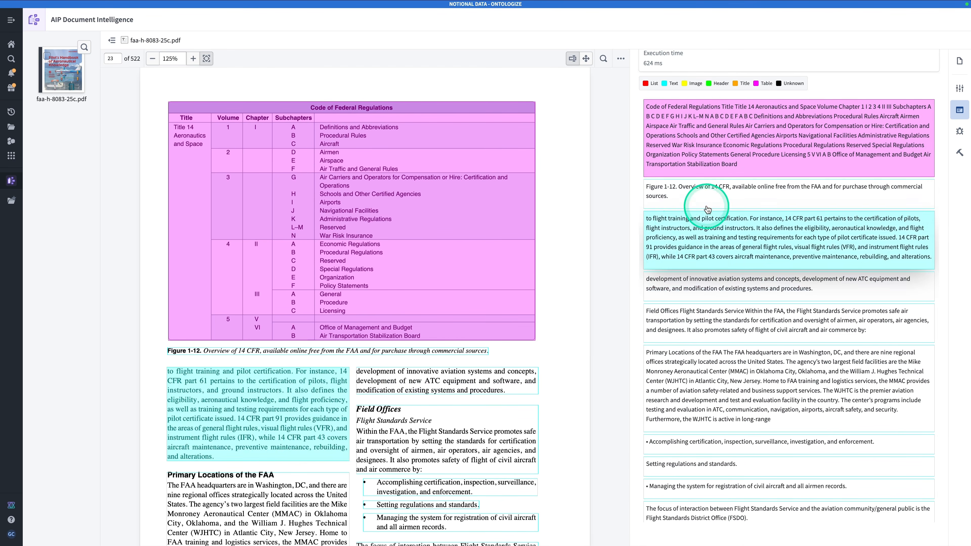
scroll(703, 225, "down", 3)
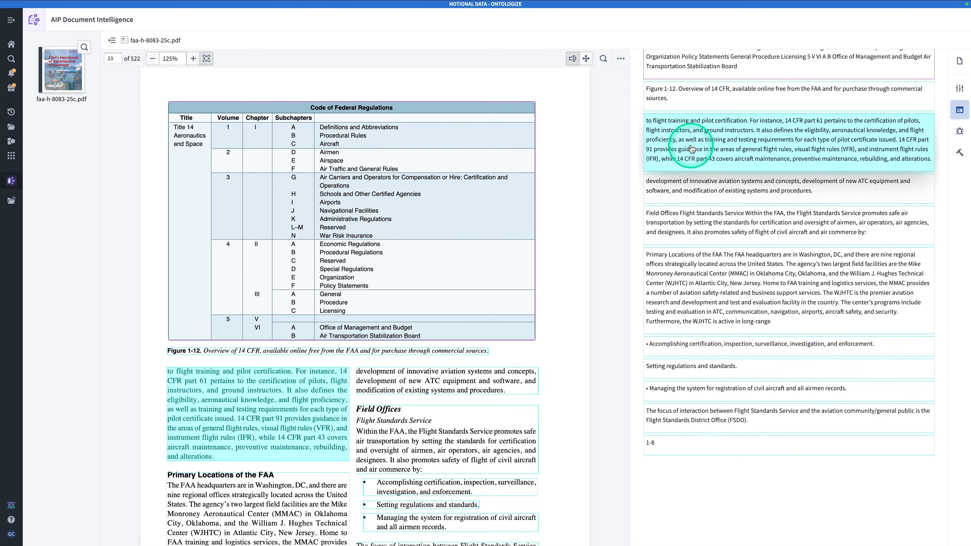
scroll(694, 138, "up", 5)
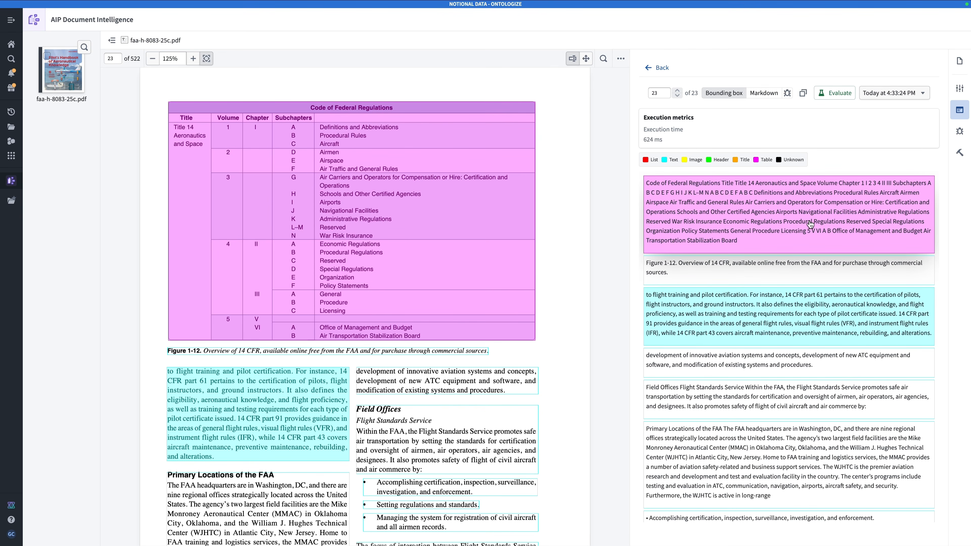
scroll(799, 219, "down", 5)
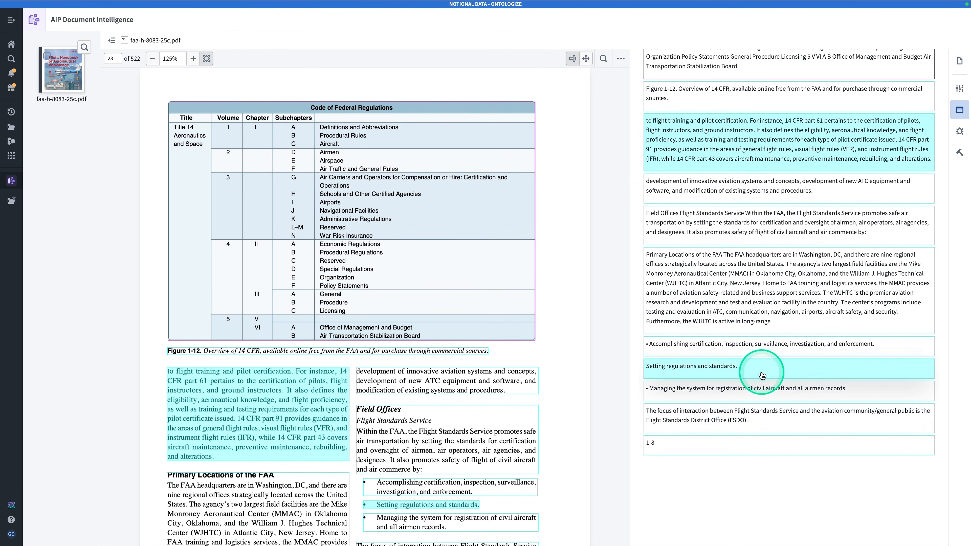
scroll(925, 82, "up", 5)
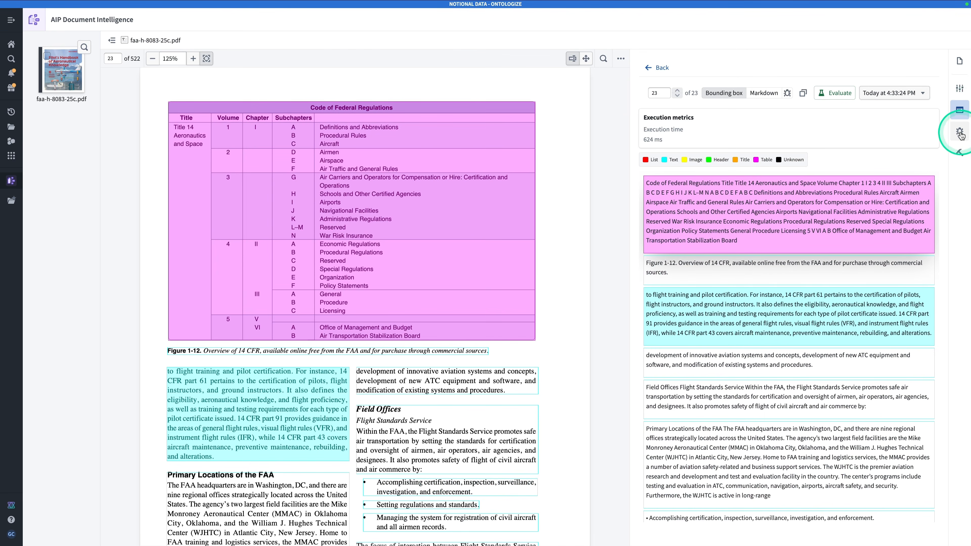
- Evaluate the page 23 extraction and examine the reasoning behind the overall, lists, tables and figures/charts scores
left_click(848, 95)
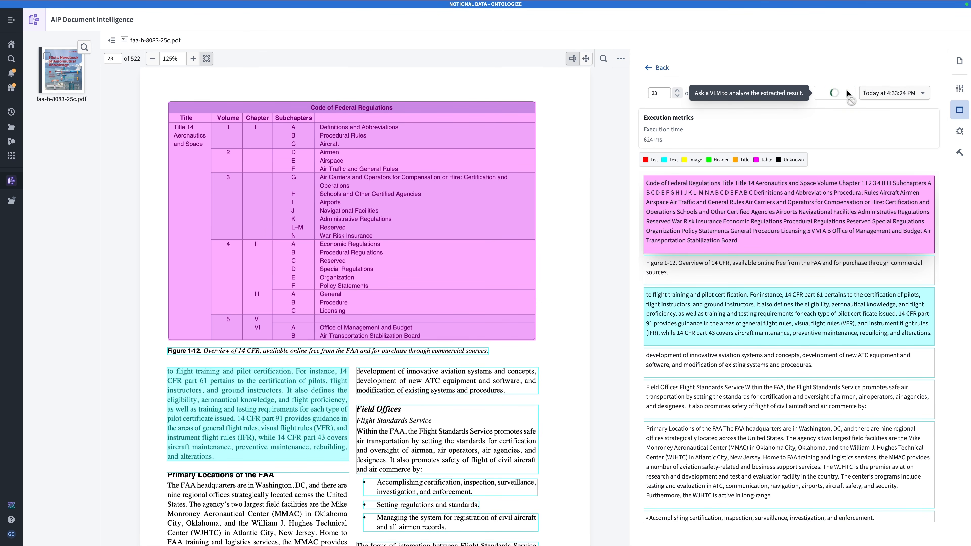
left_click(859, 305)
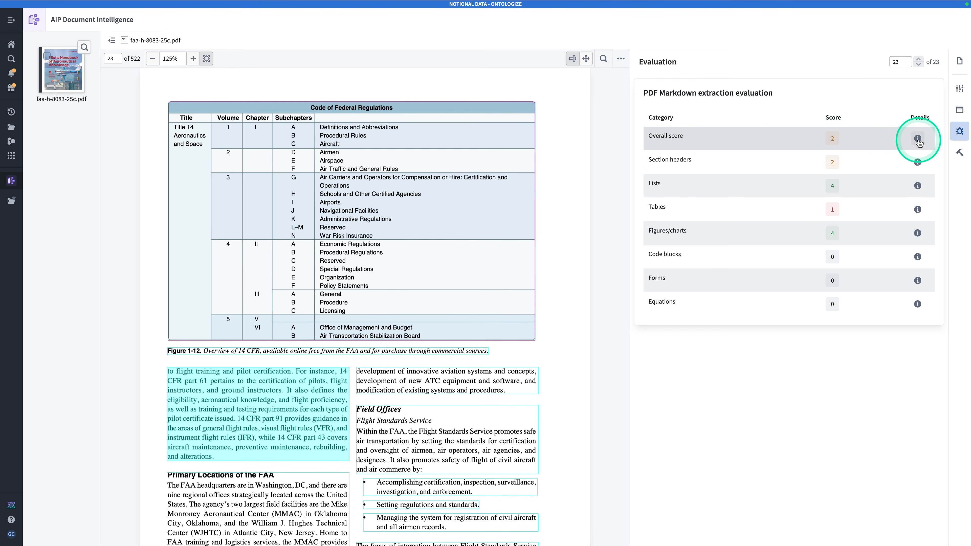
mouse_move(918, 140)
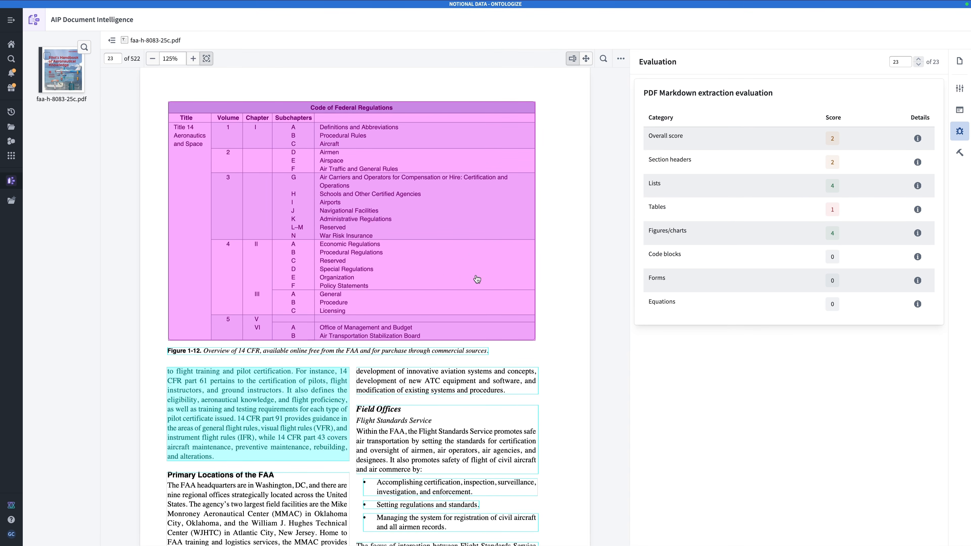
left_click(918, 187)
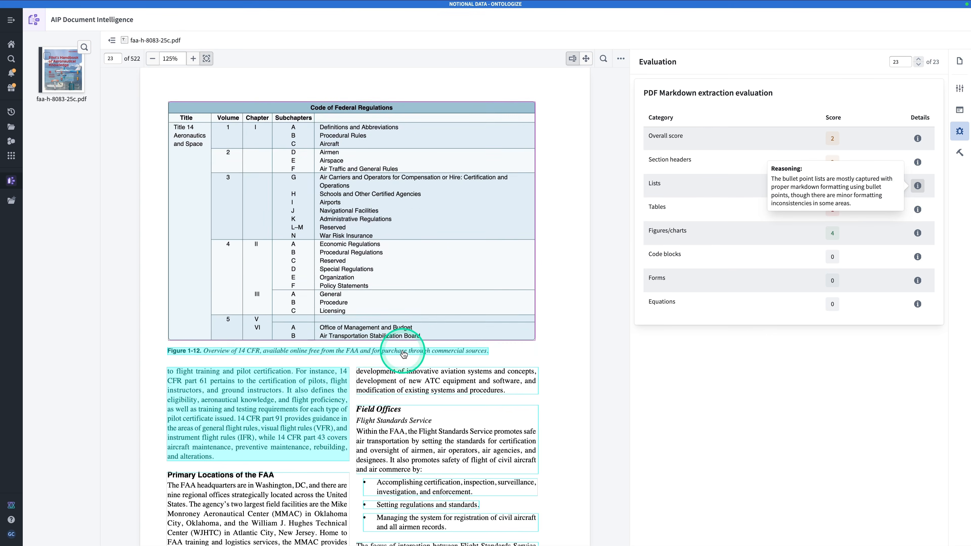
scroll(405, 355, "down", 4)
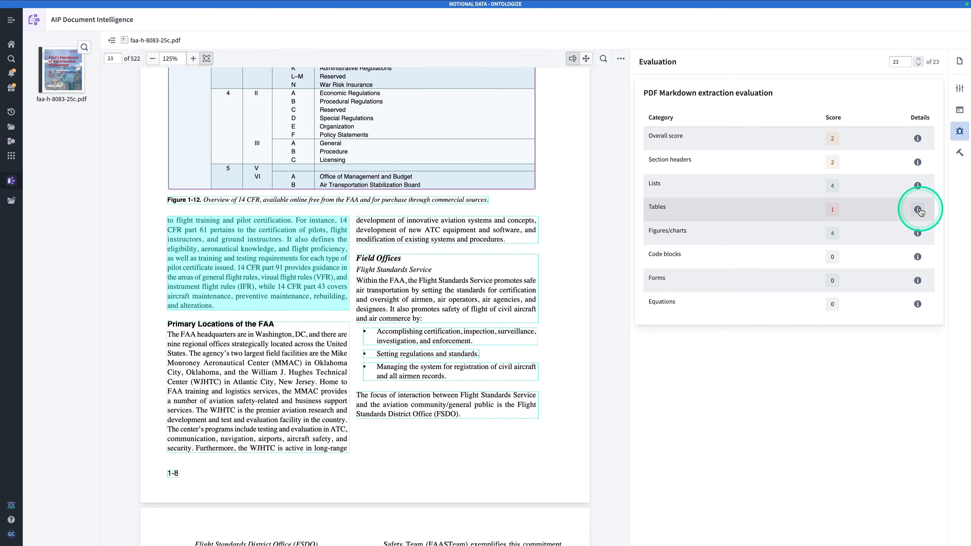
left_click(917, 234)
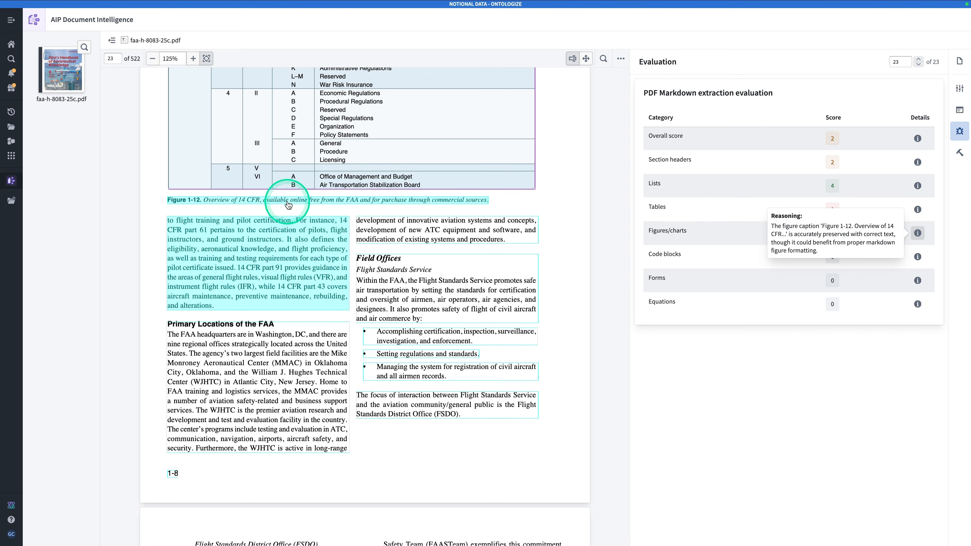
left_click(815, 409)
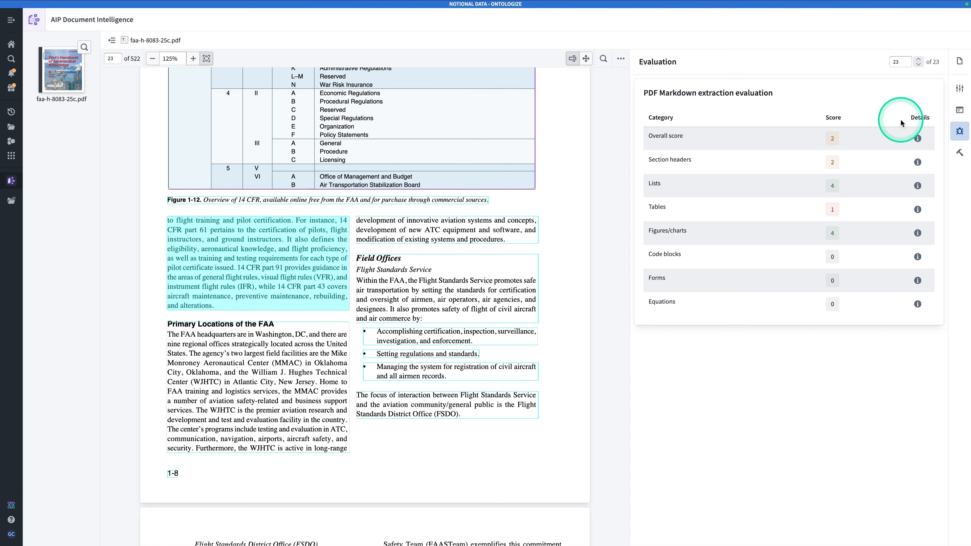
scroll(515, 250, "up", 3)
left_click(516, 251)
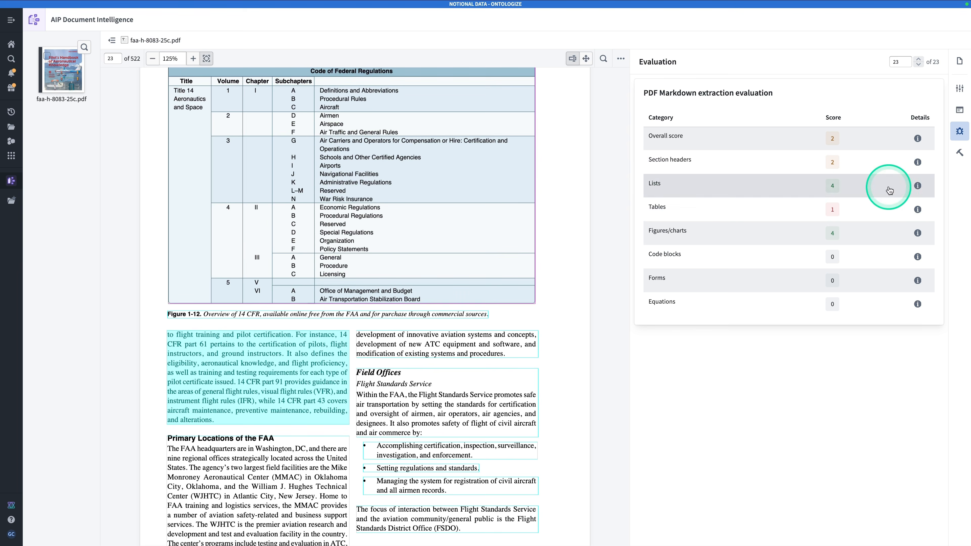
- Review the deployment options, including the configuration selected to deploy, the saved configurations and the document source
left_click(960, 154)
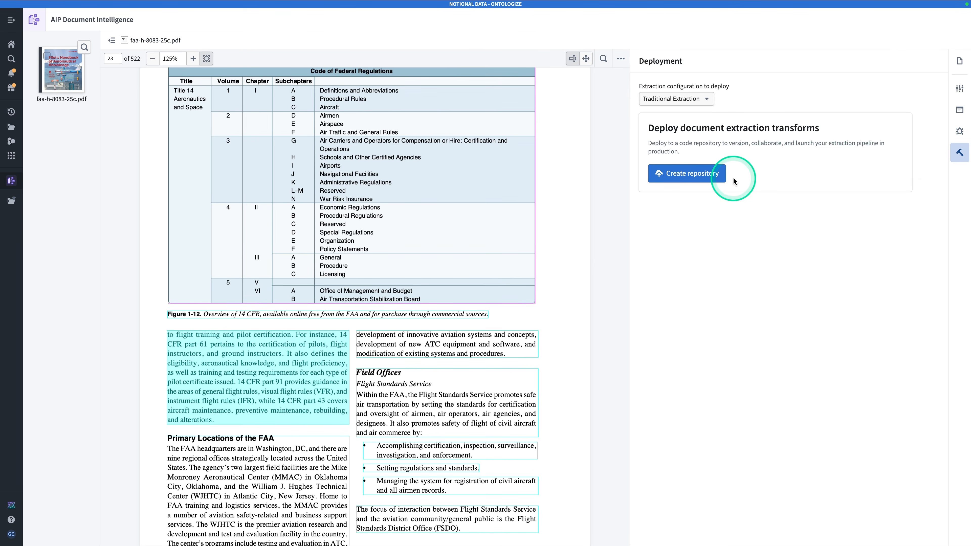
left_click(663, 98)
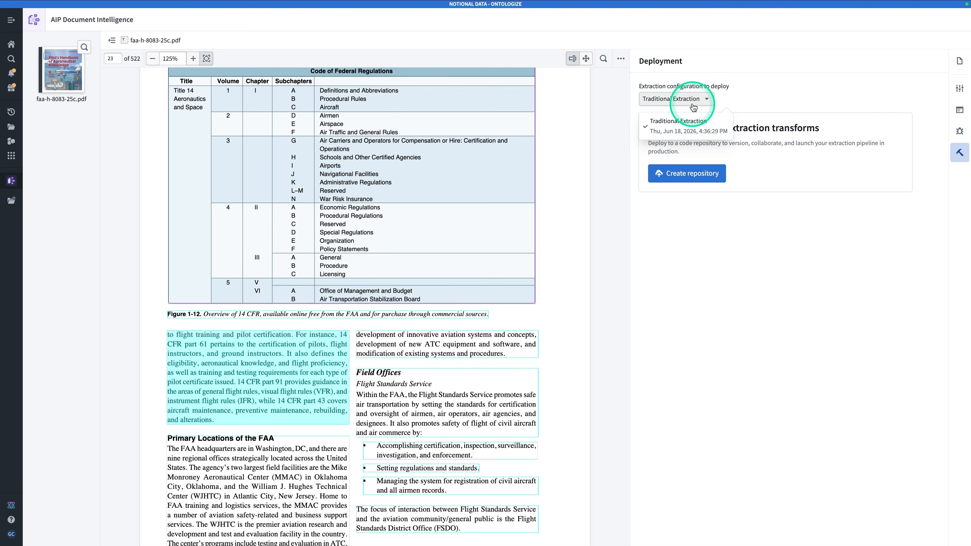
left_click(787, 87)
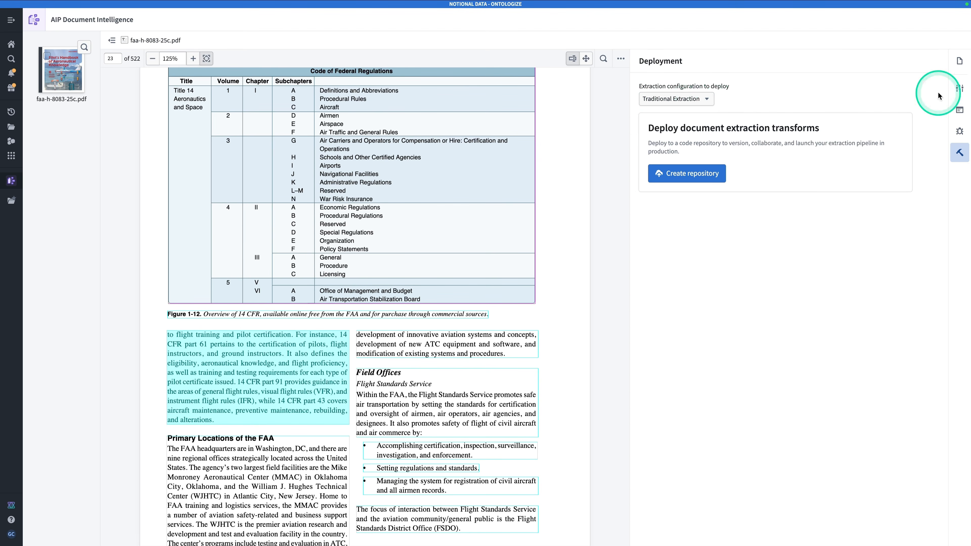
left_click(952, 91)
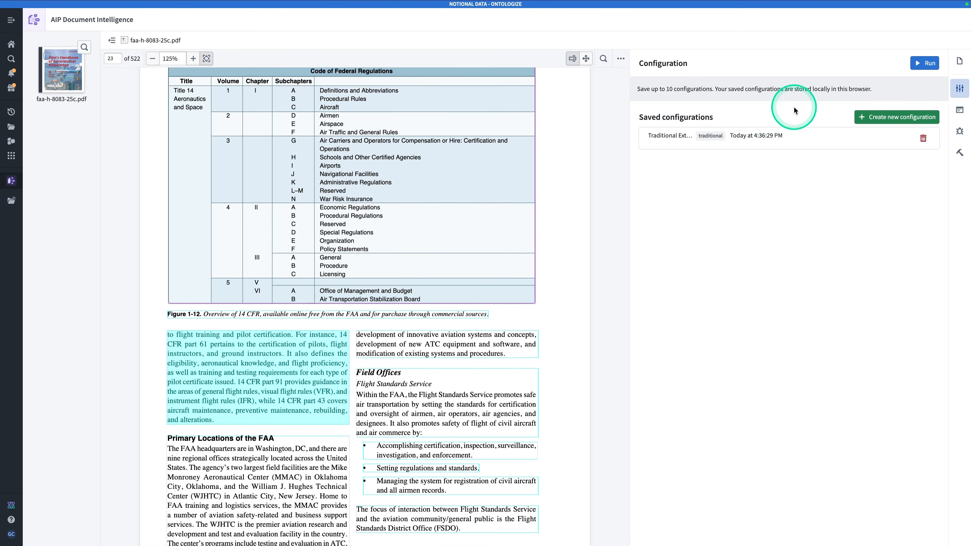
left_click(960, 152)
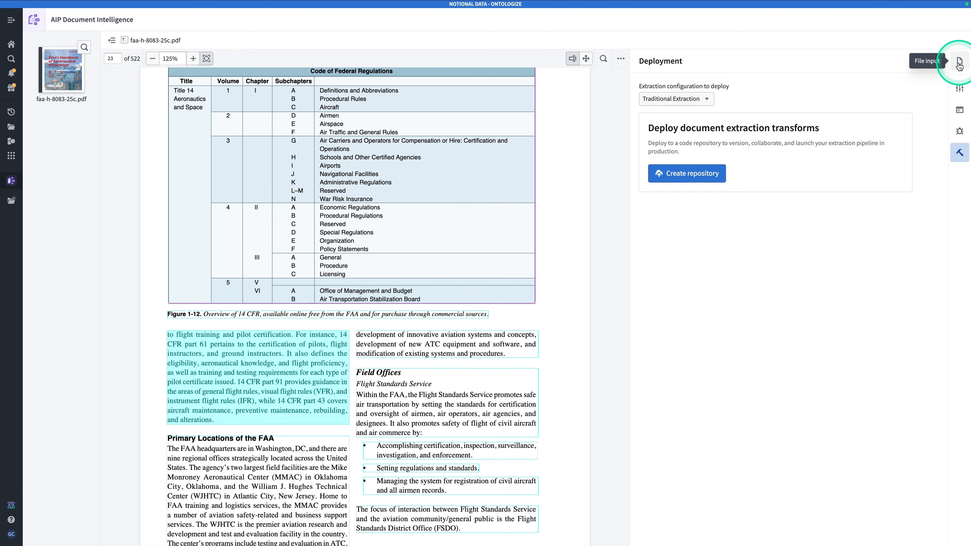
left_click(959, 63)
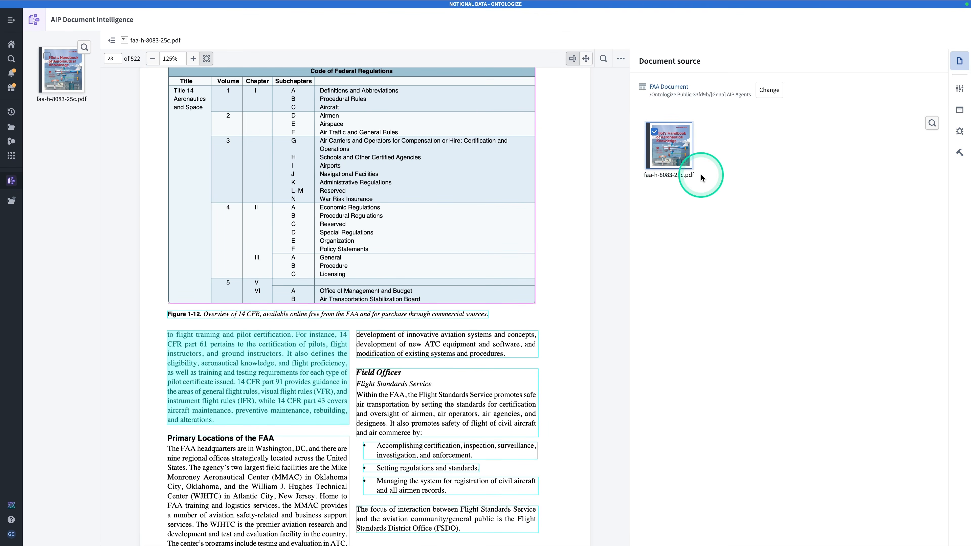
left_click(959, 152)
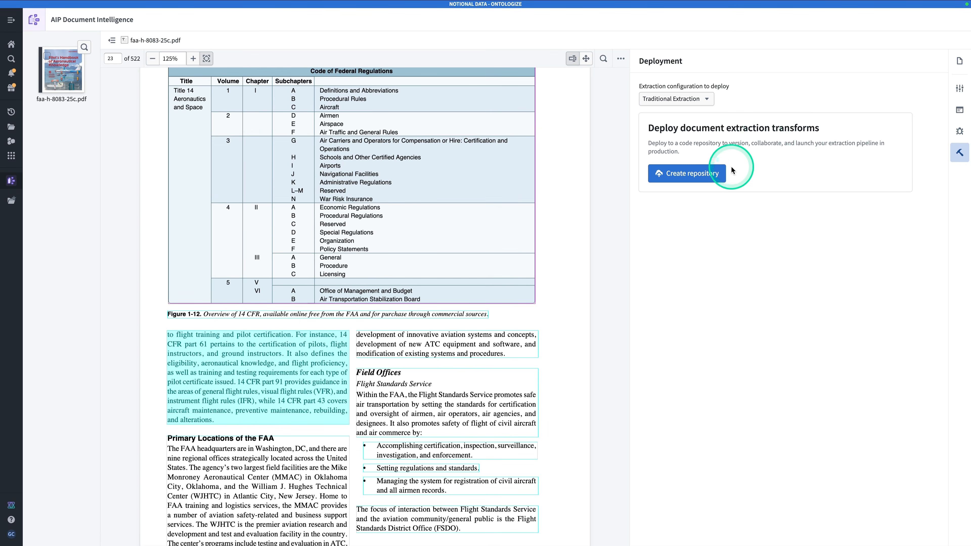
left_click(660, 100)
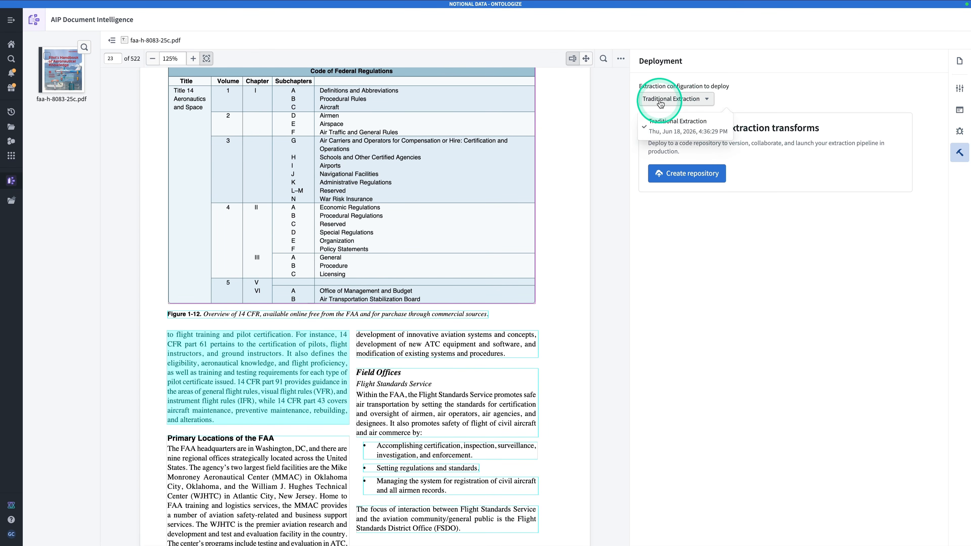
left_click(802, 292)
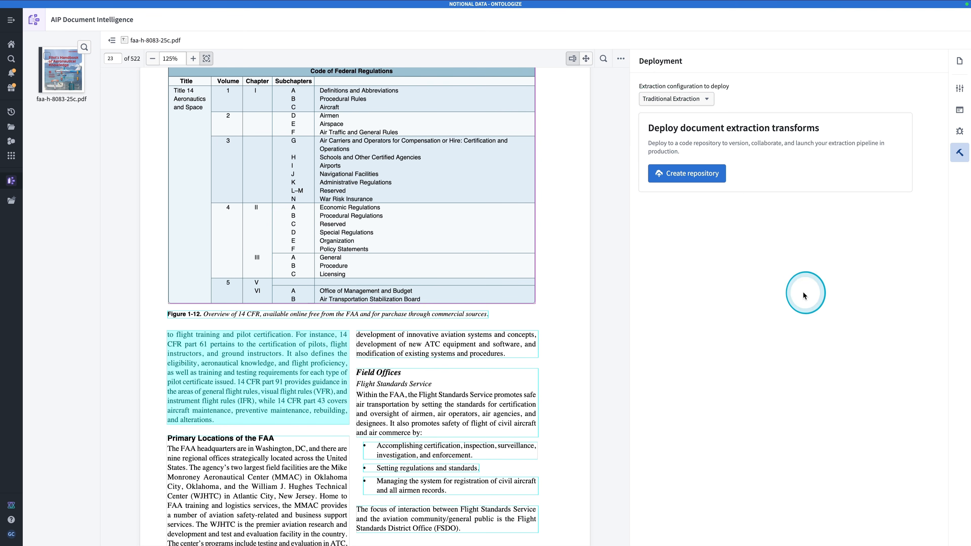
- Start creating a repository for the Traditional Extraction transforms and set its location to the presenter's Palantir Learning Project
left_click(682, 176)
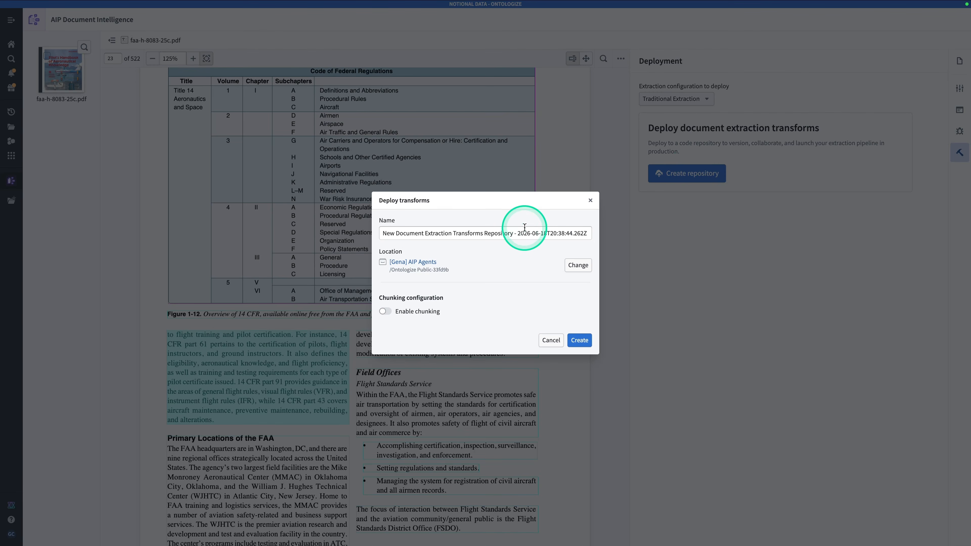
left_click(577, 264)
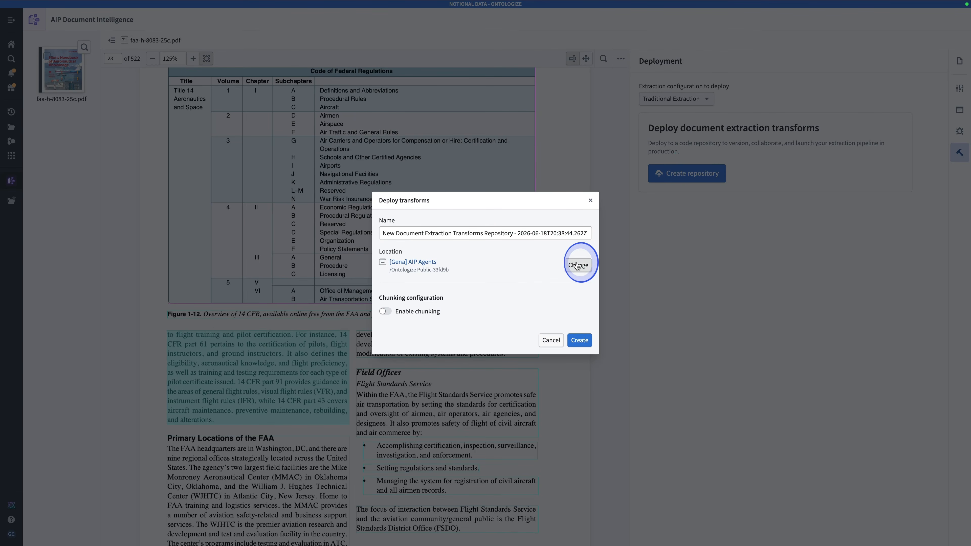
left_click(401, 168)
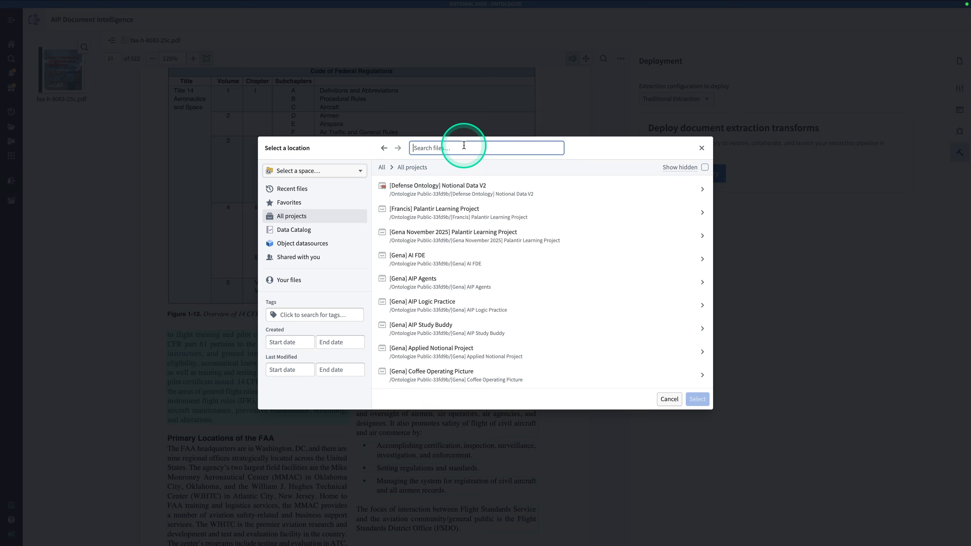
double_click(416, 283)
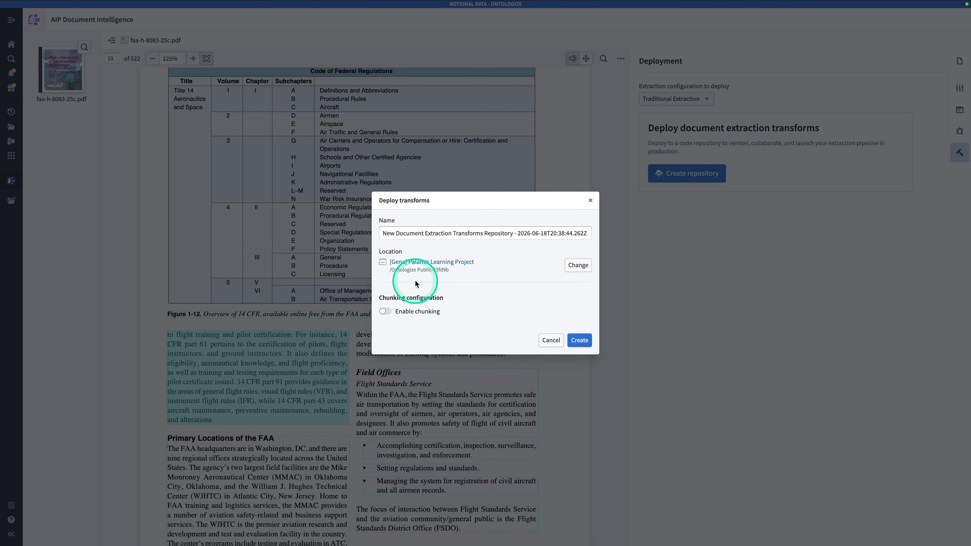
- Enable chunking for the transforms repository with a chunk size of 512 characters and a chunk overlap of 50 characters
left_click(388, 311)
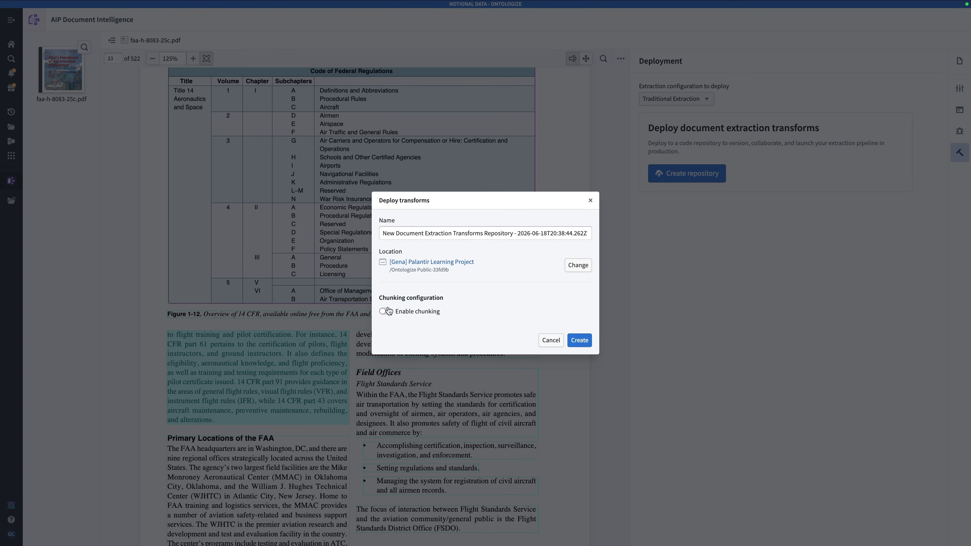
left_click(388, 311)
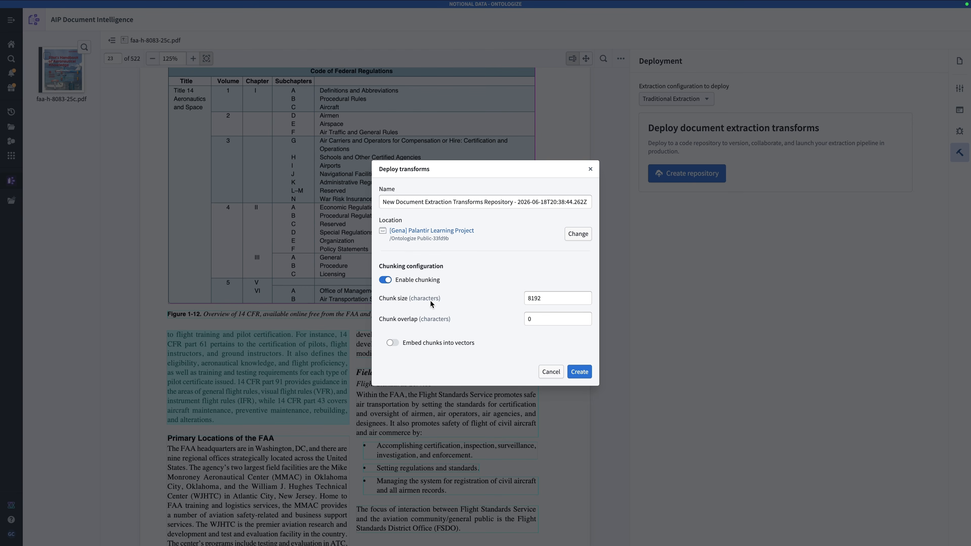
double_click(533, 298)
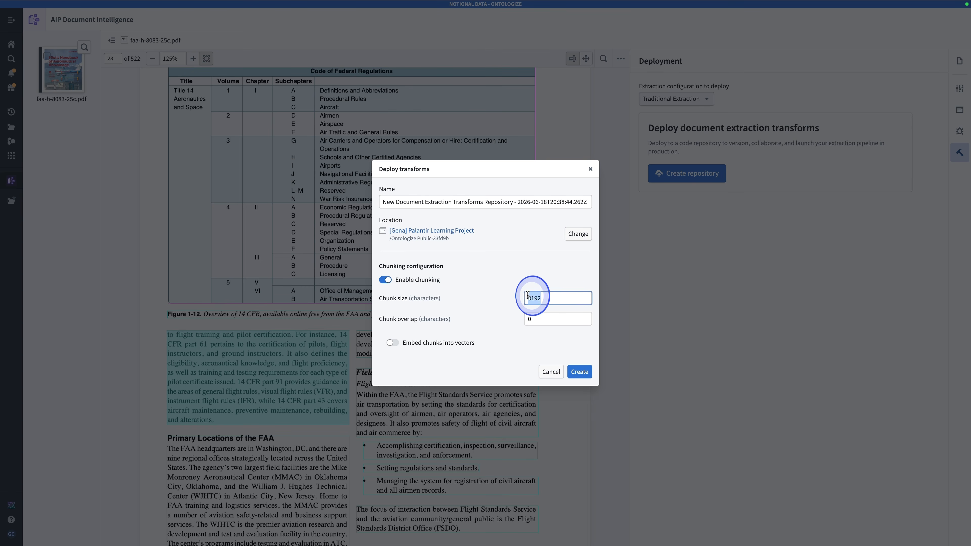
type("512")
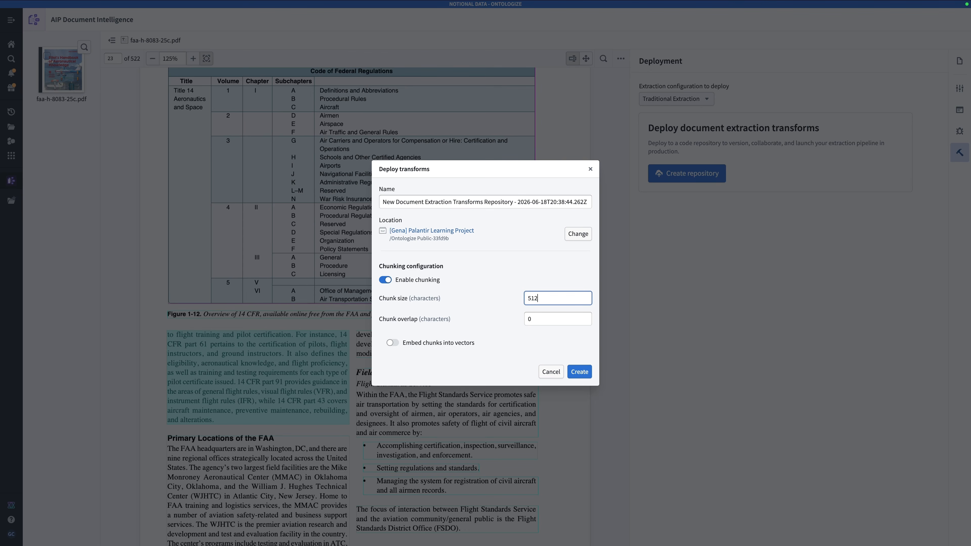
double_click(554, 319)
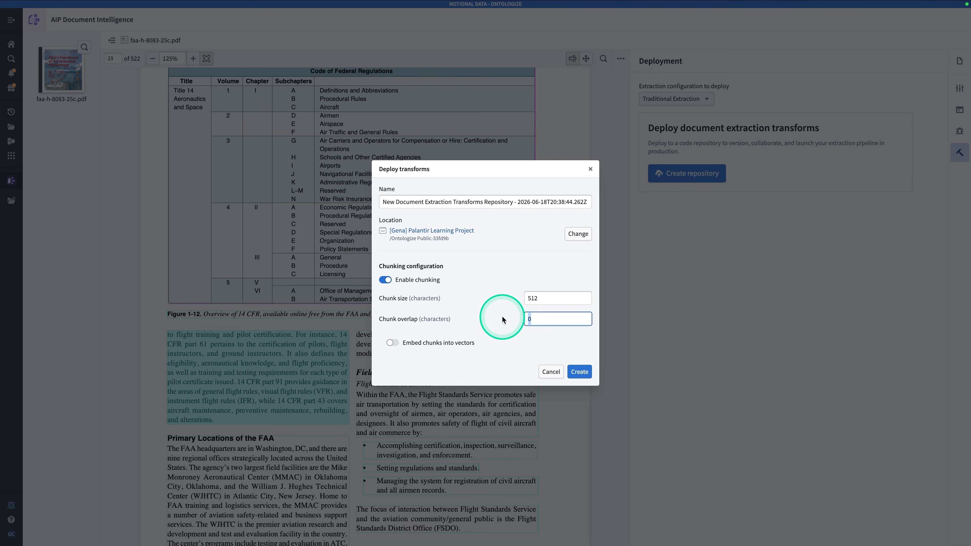
type("50")
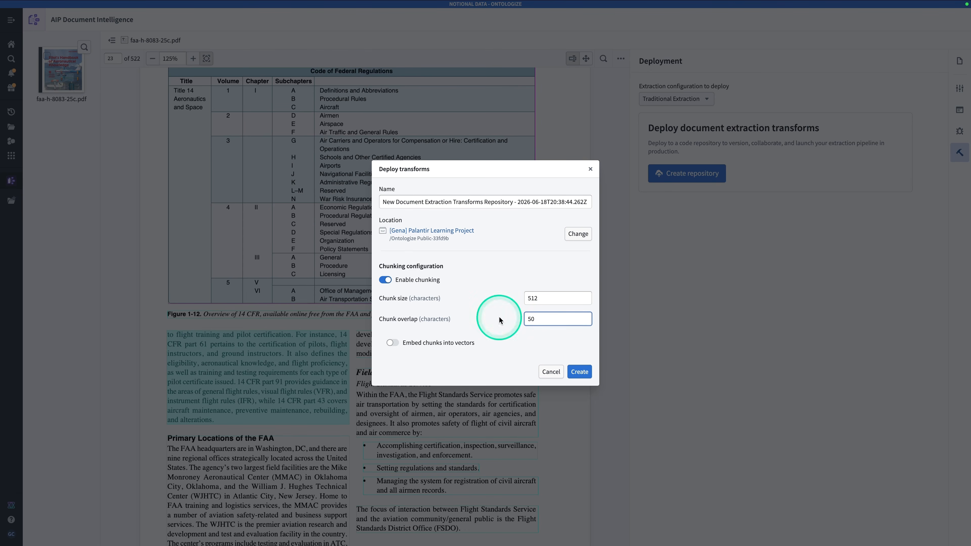
- Enable embedding the chunks into vectors with the text-embedding-ada-002 model and create the repository
left_click(341, 293)
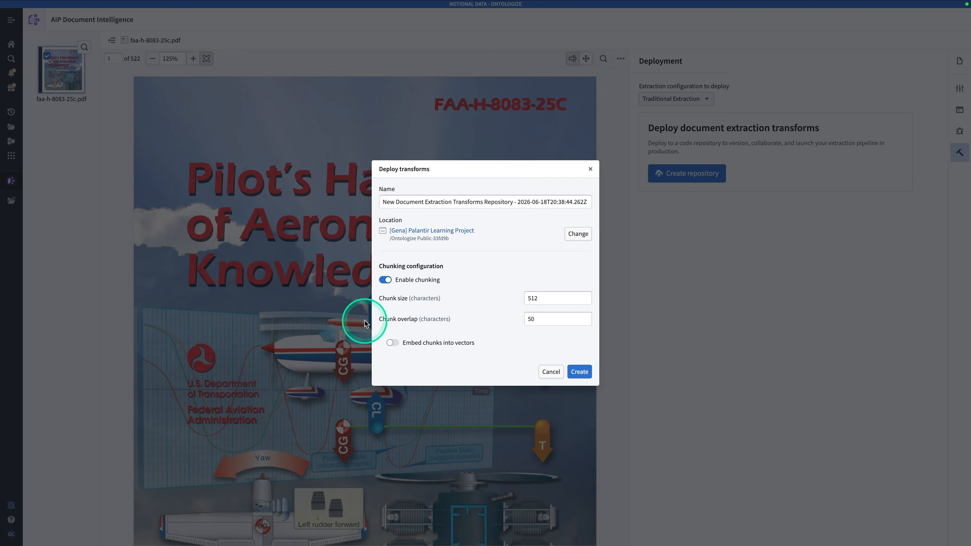
left_click(407, 358)
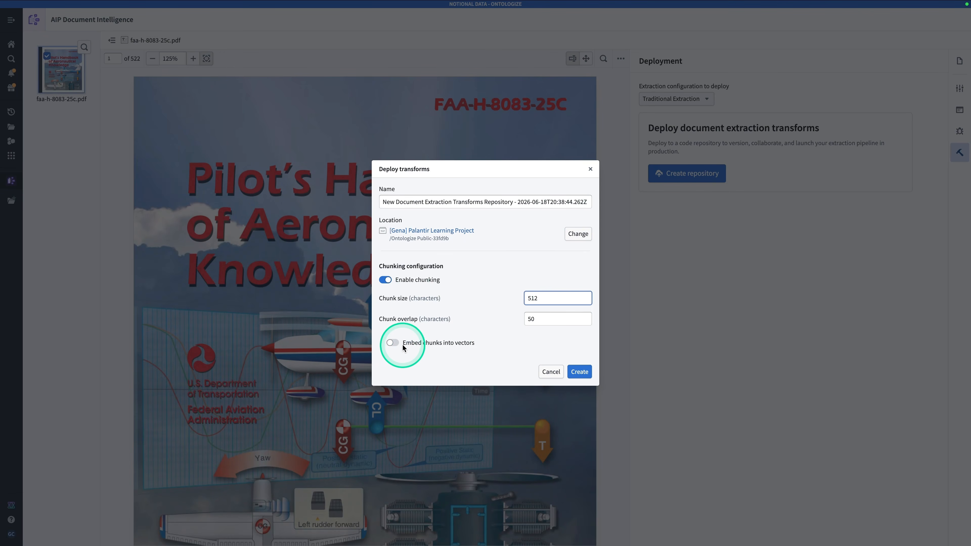
left_click(393, 342)
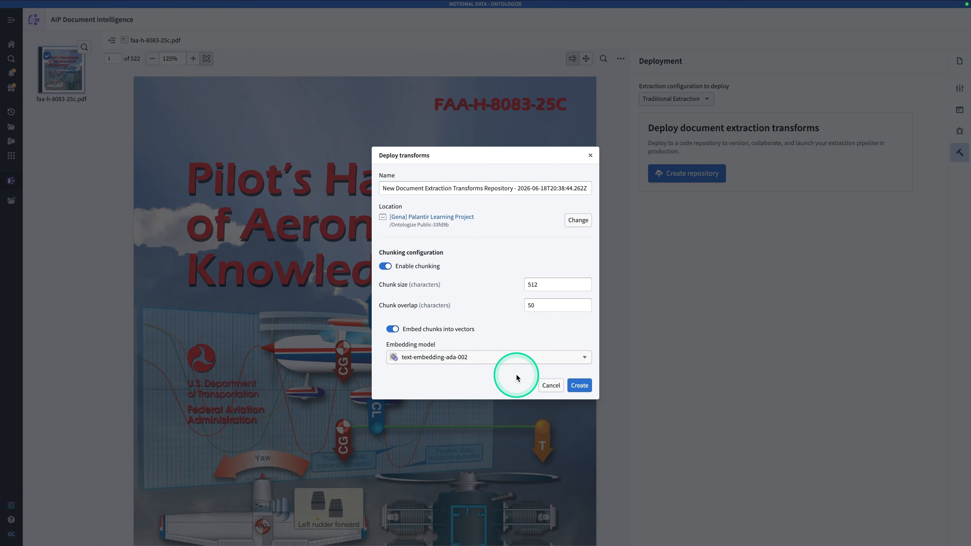
left_click(579, 386)
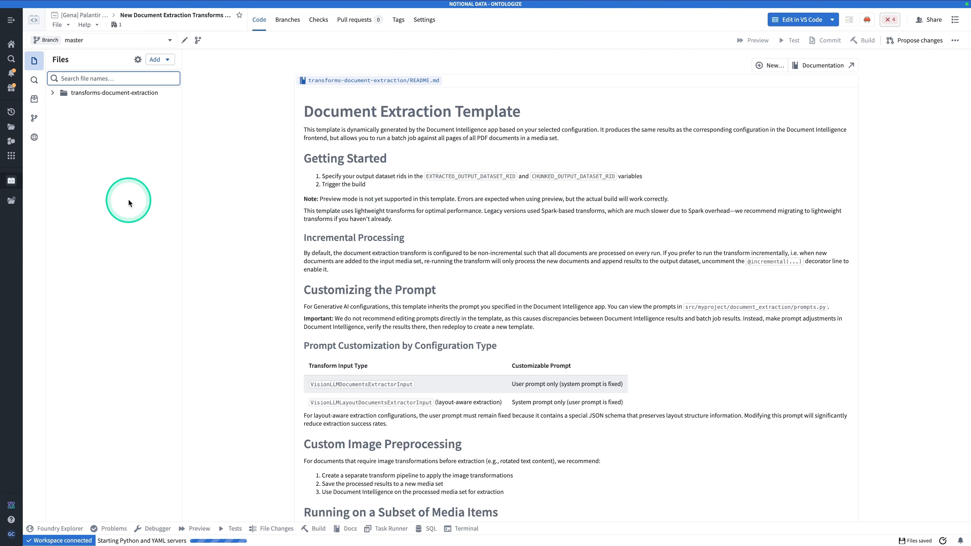
- Expand the transforms-document-extraction folder, open my_extraction.py and examine its page extraction, chunking and embedding code
right_click(118, 93)
left_click(129, 98)
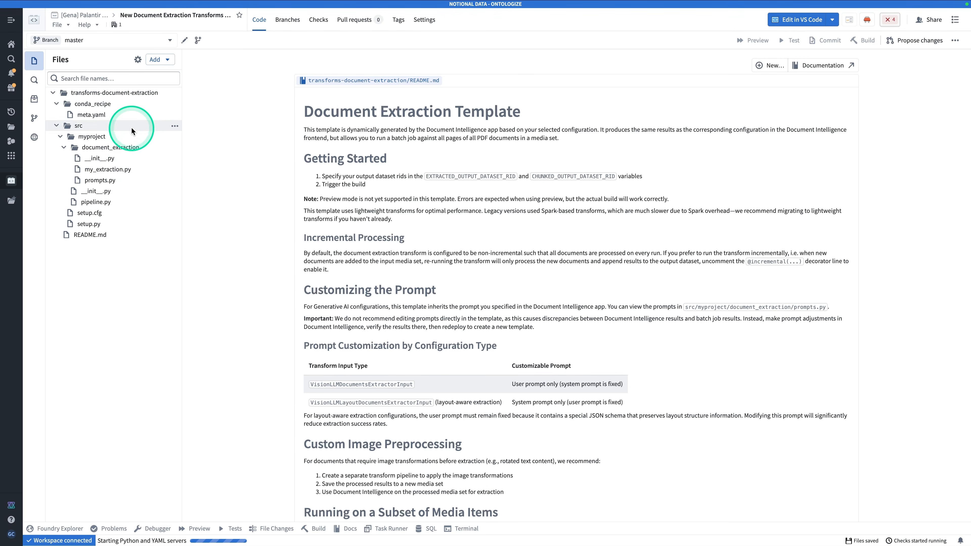
left_click(127, 170)
scroll(437, 227, "down", 15)
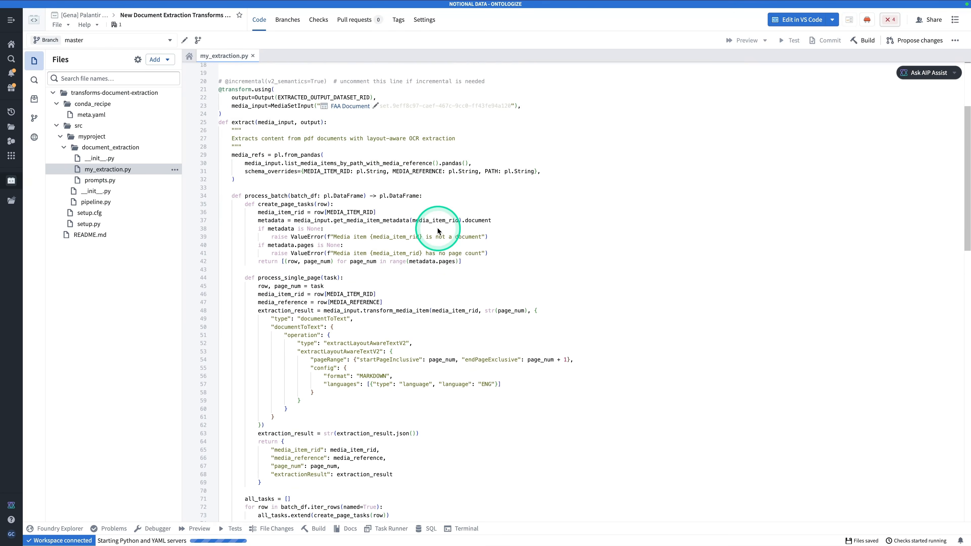
scroll(437, 227, "down", 4)
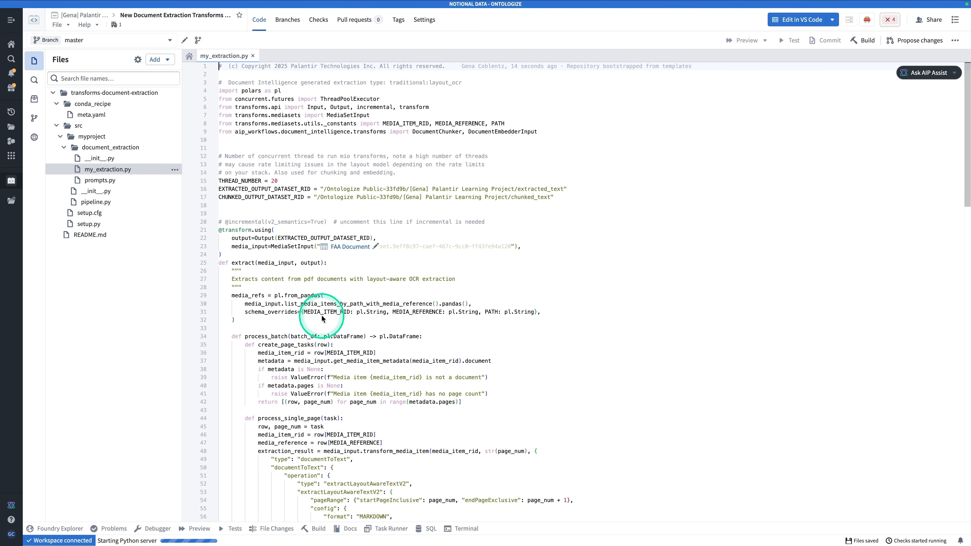
scroll(328, 297, "down", 15)
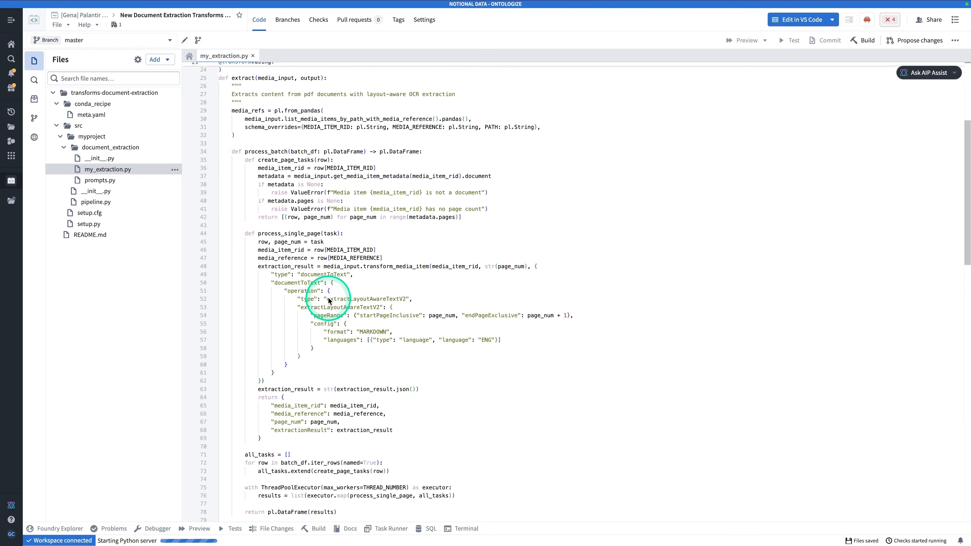
scroll(327, 297, "down", 5)
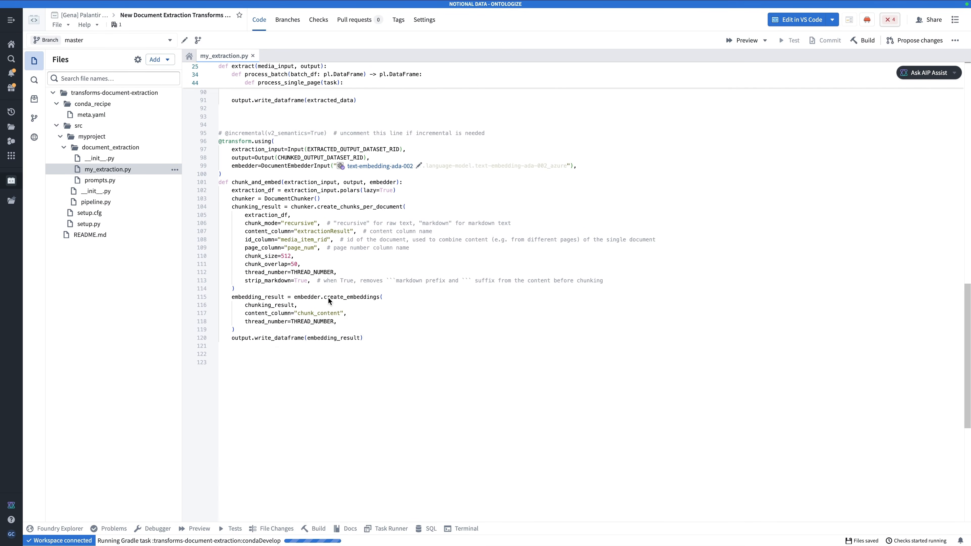
scroll(342, 308, "up", 20)
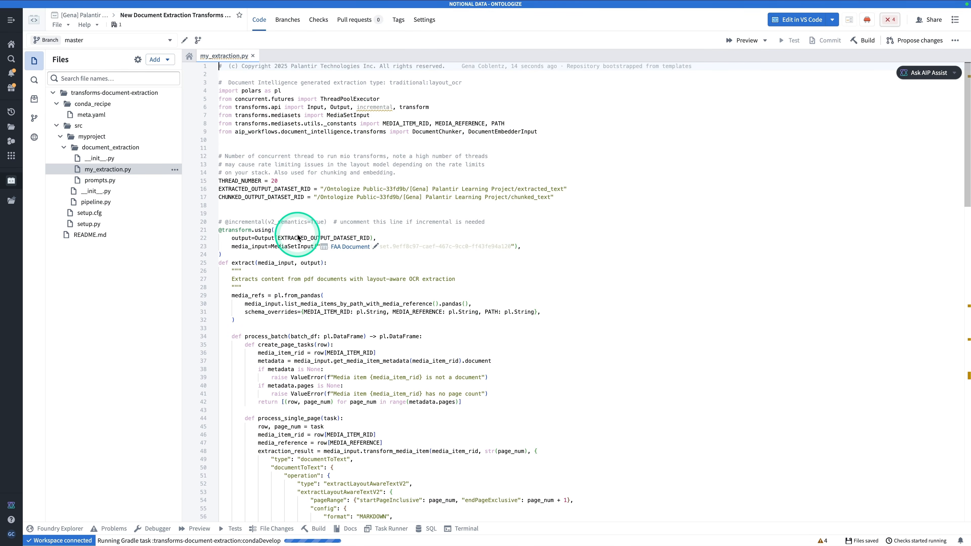
scroll(298, 230, "down", 15)
scroll(298, 237, "down", 4)
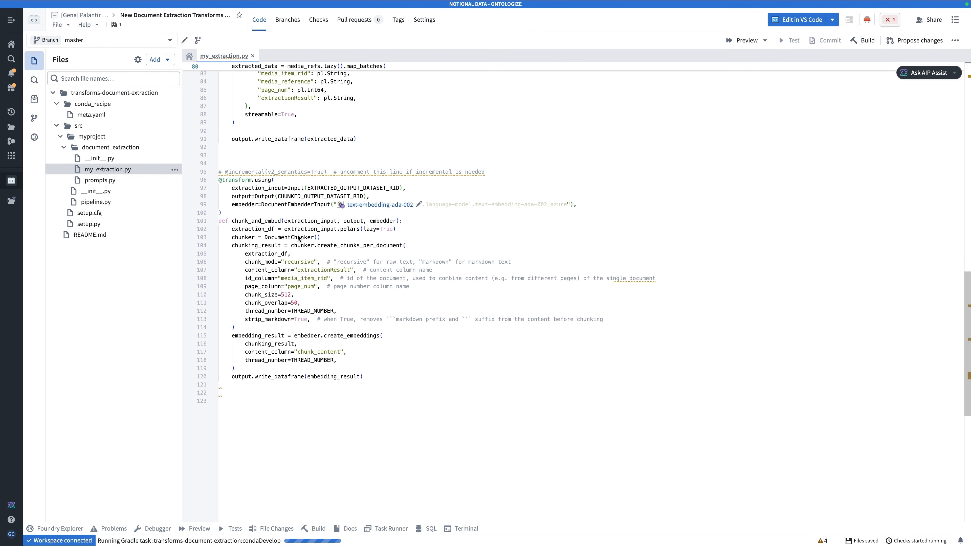
scroll(297, 235, "up", 20)
- Build the outputs of my_extraction.py and review the page-processing code while the checks run
left_click(862, 39)
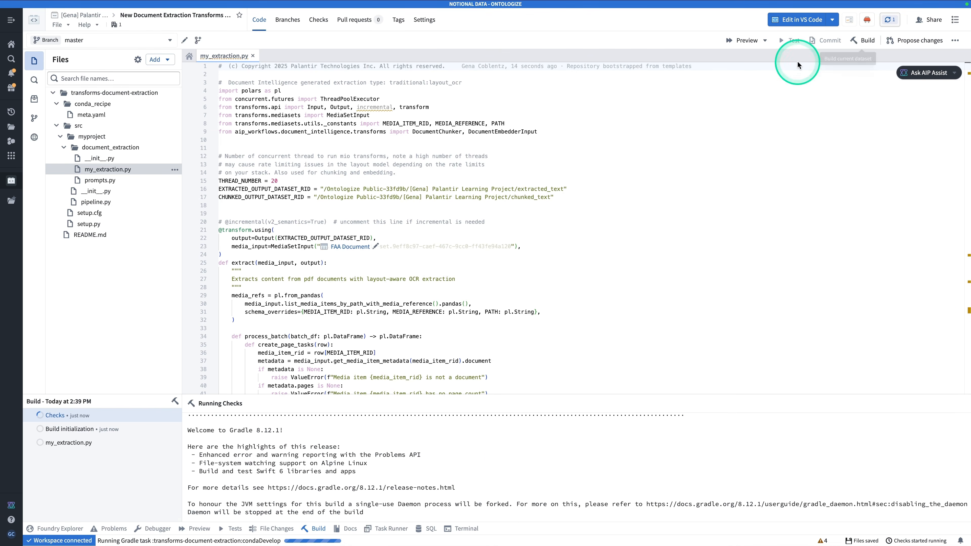
scroll(467, 271, "down", 10)
scroll(469, 274, "down", 15)
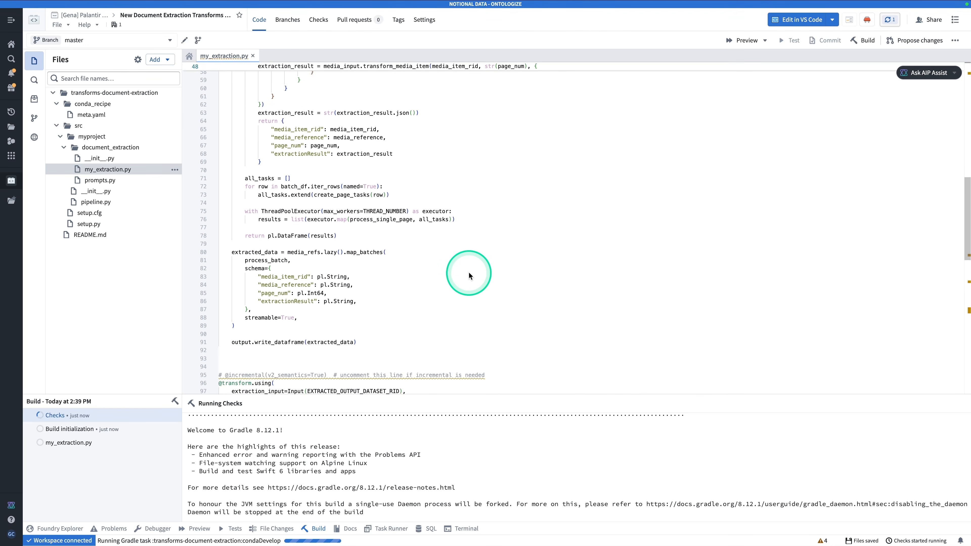
scroll(469, 272, "down", 1)
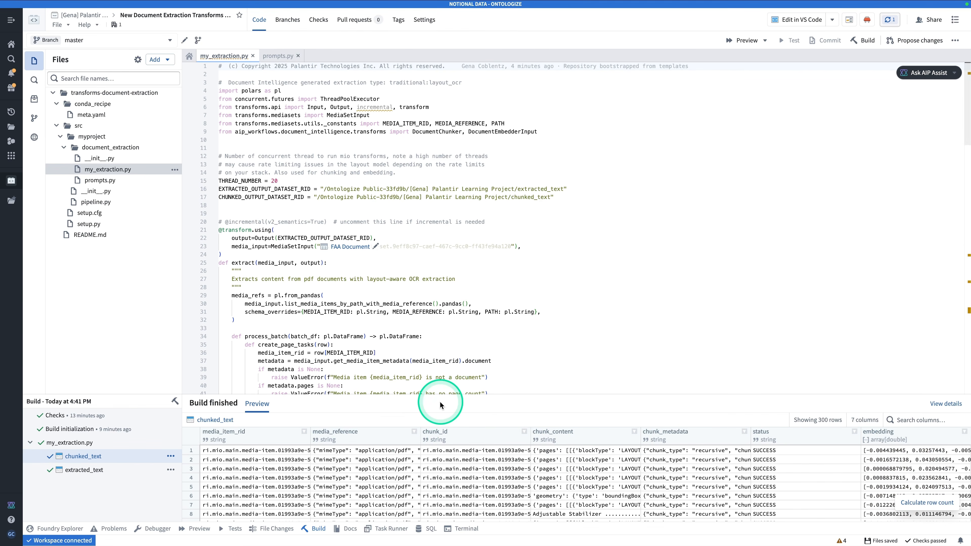
- Enlarge the build results area and open the chunked_text dataset produced by the build
left_click_drag(451, 392, 445, 209)
left_click(157, 285)
left_click(170, 270)
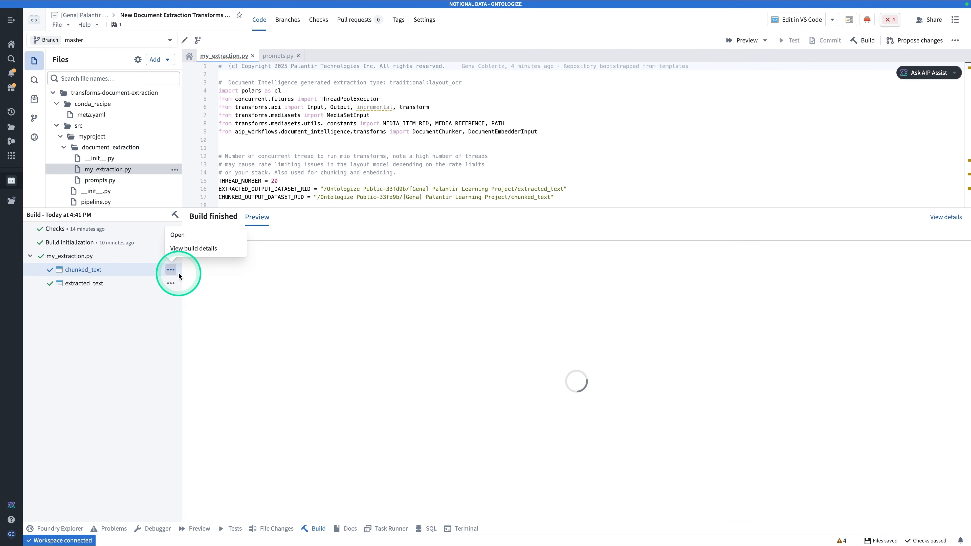
left_click(175, 237)
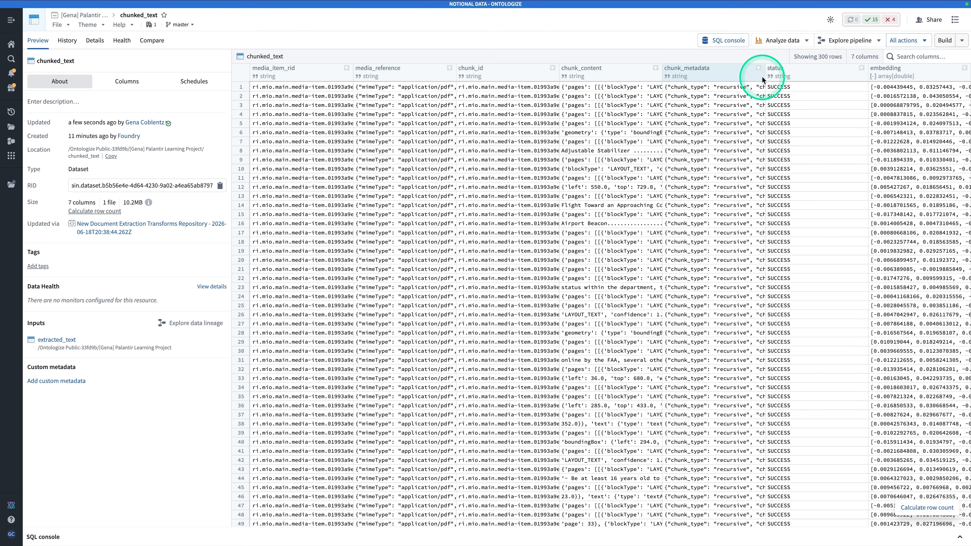
- Widen the chunk_metadata and chunk_content columns of the chunked_text preview to show more of their content
left_click_drag(763, 77, 860, 81)
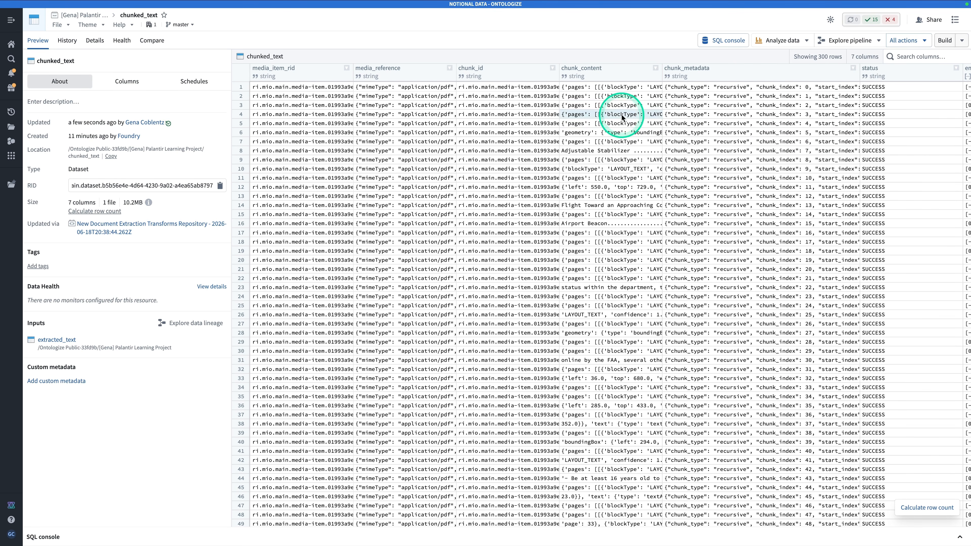
left_click_drag(861, 77, 812, 97)
scroll(743, 157, "down", 15)
scroll(744, 159, "up", 15)
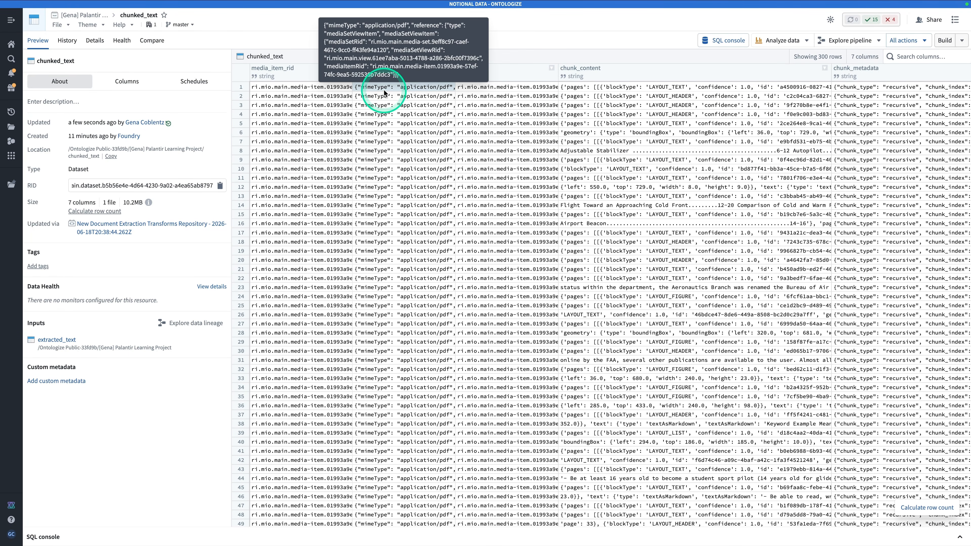
- Examine the media item, media reference, chunk ID, chunk content, metadata, status and embedding columns of chunked_text
left_click(329, 96)
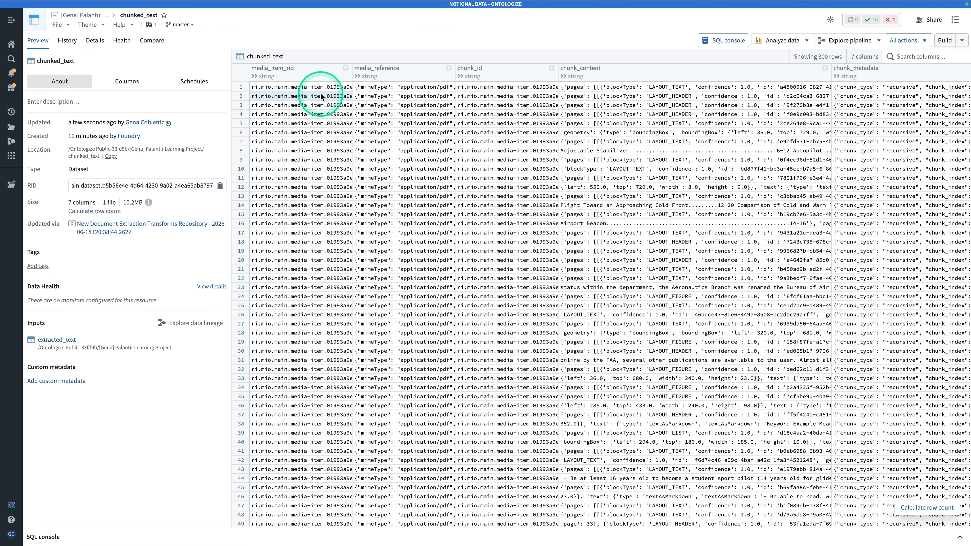
scroll(501, 163, "right", 5)
left_click(507, 163)
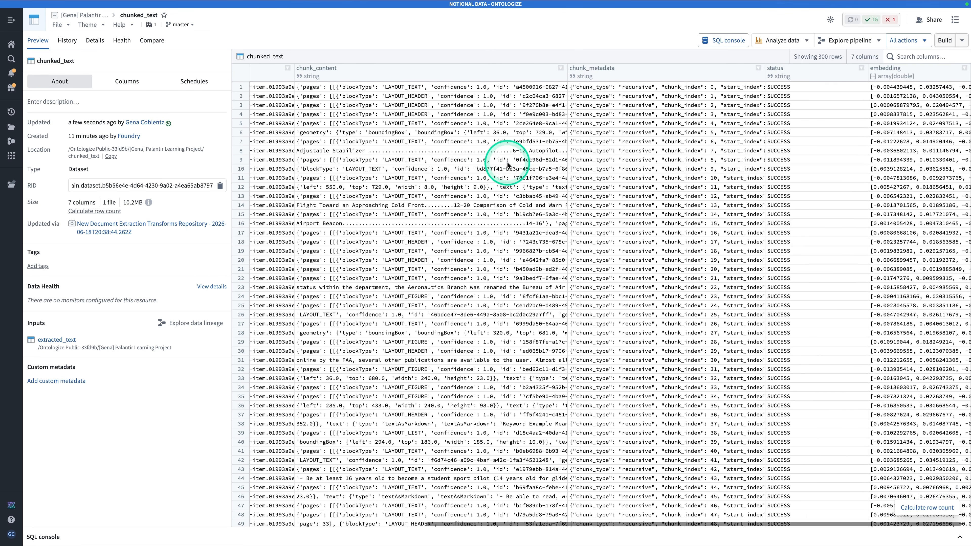
scroll(508, 163, "left", 5)
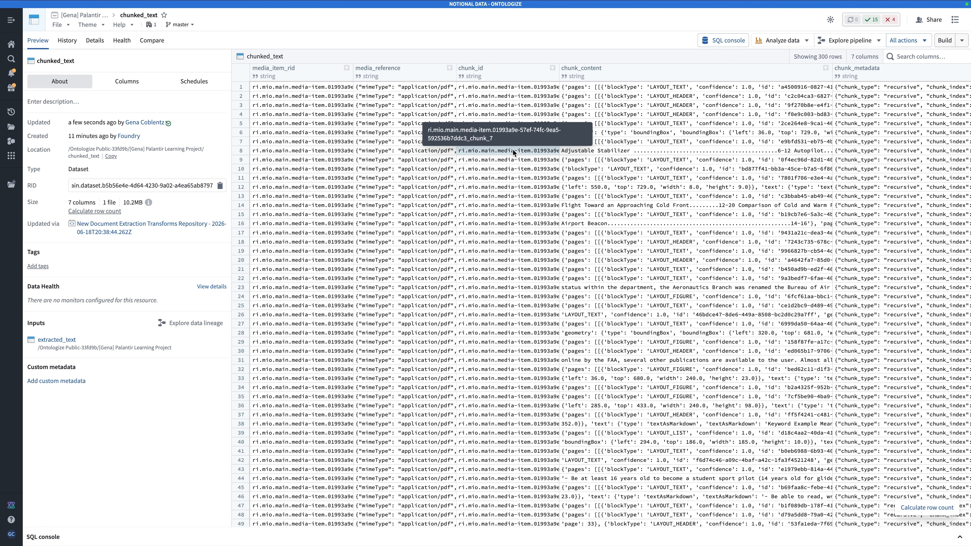
scroll(502, 113, "right", 5)
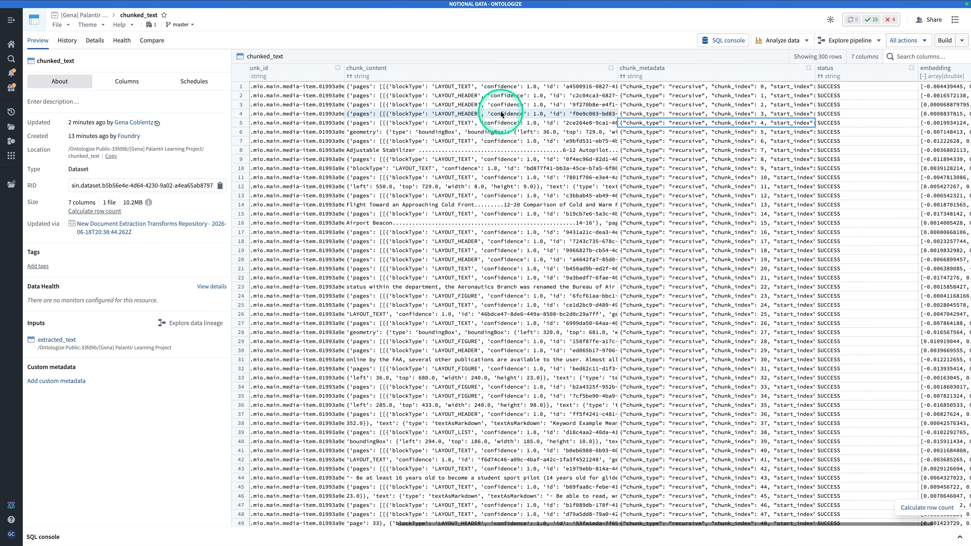
scroll(497, 111, "left", 3)
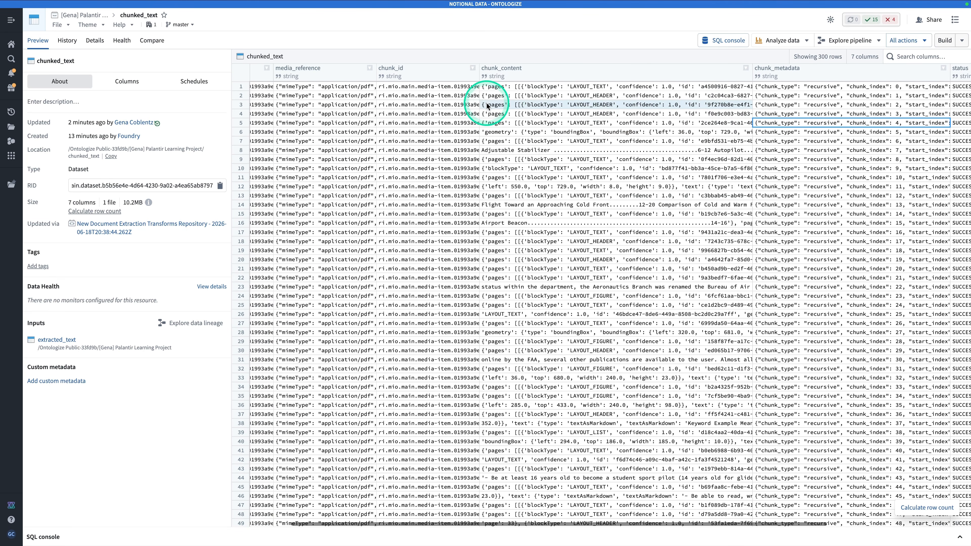